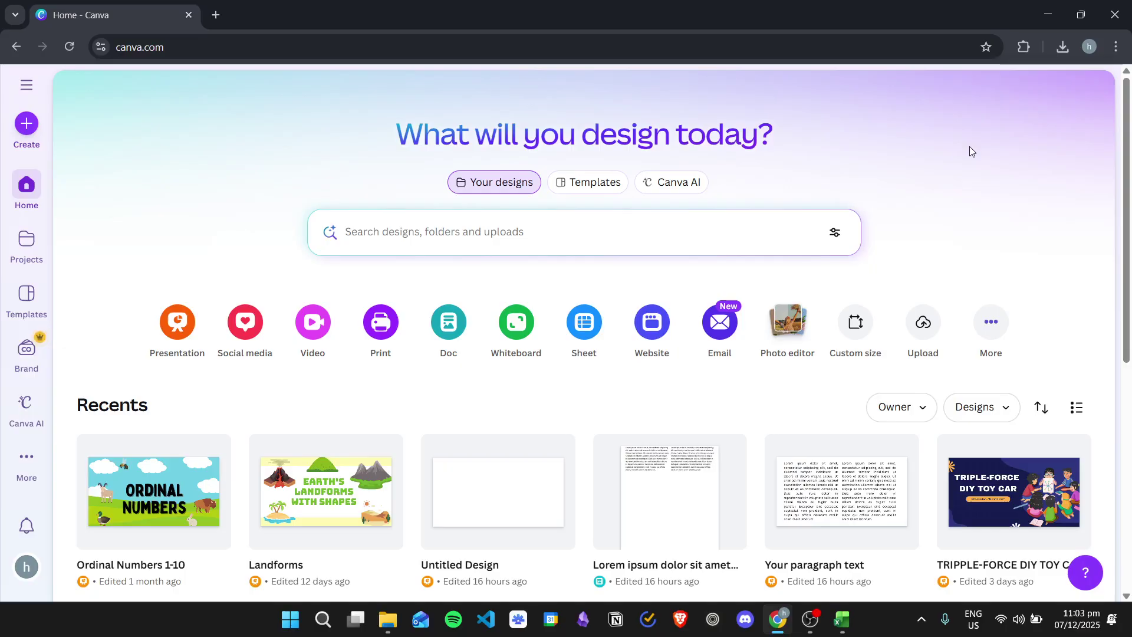
# - Search the design types for "sticker", create a blank Sticker (Square) design, and dismiss its print-ordering options
pyautogui.click(1001, 331)
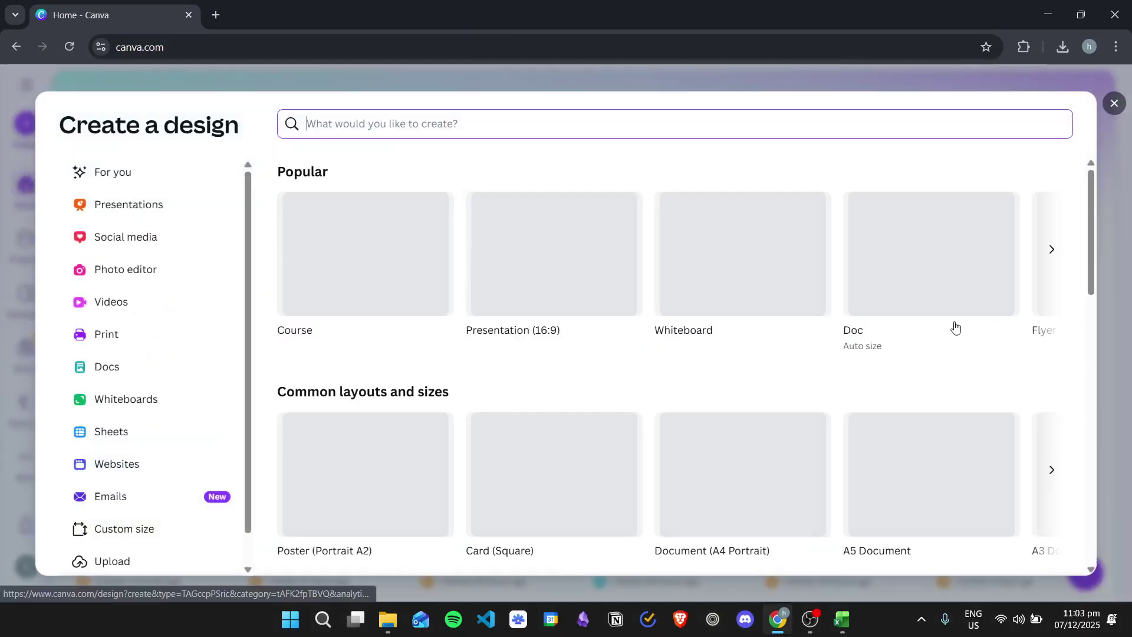
pyautogui.click(126, 528)
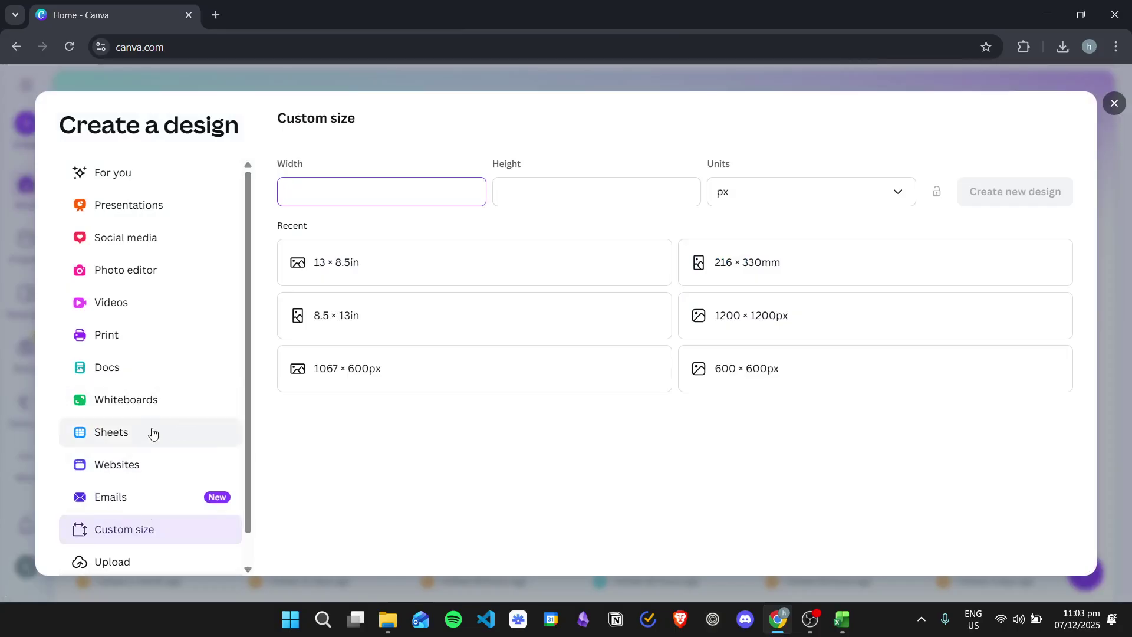
pyautogui.click(150, 172)
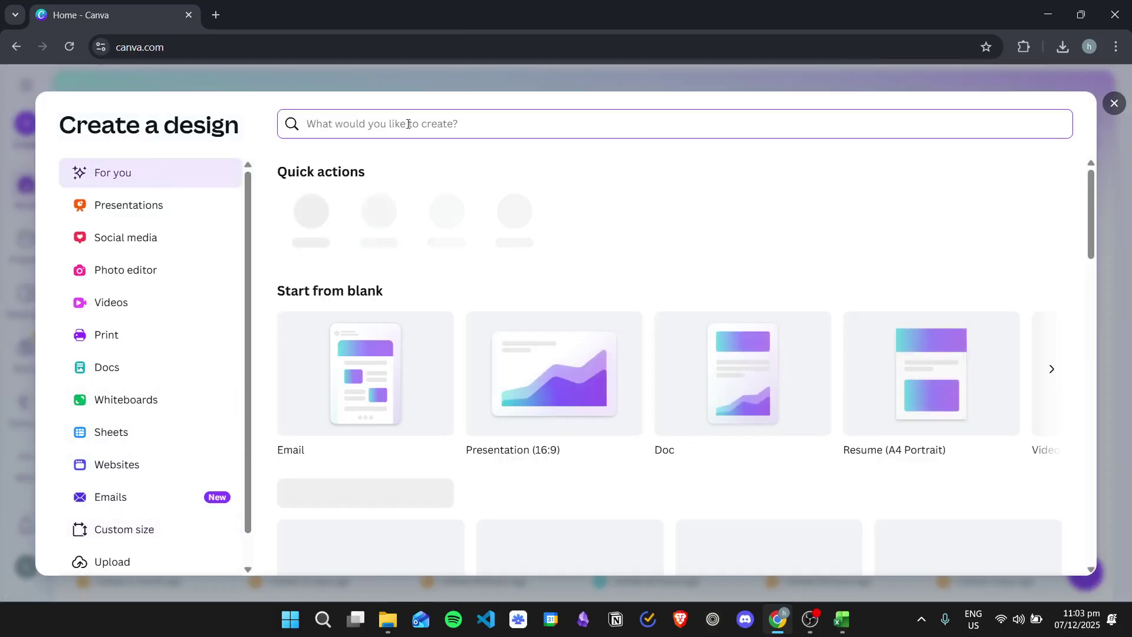
pyautogui.write('sticker')
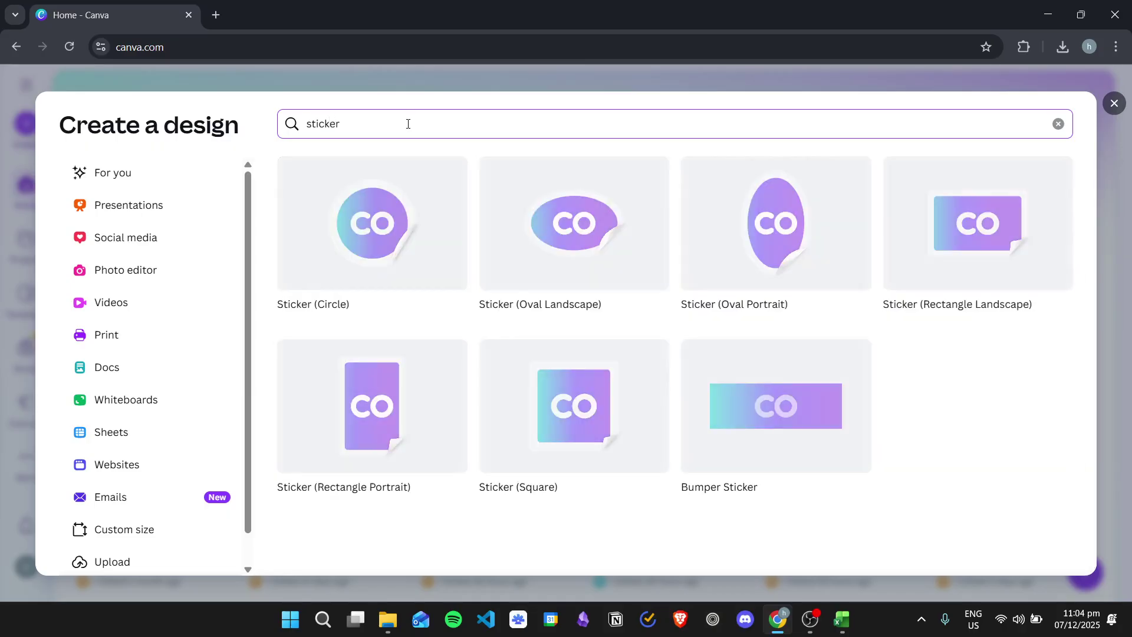
pyautogui.write('+')
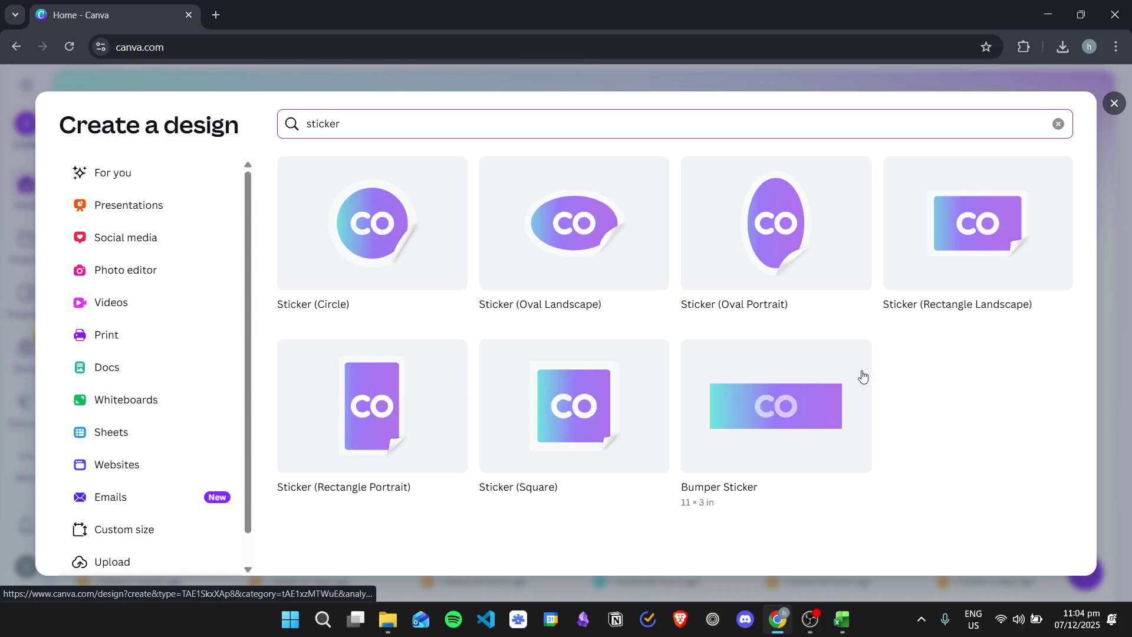
pyautogui.click(576, 391)
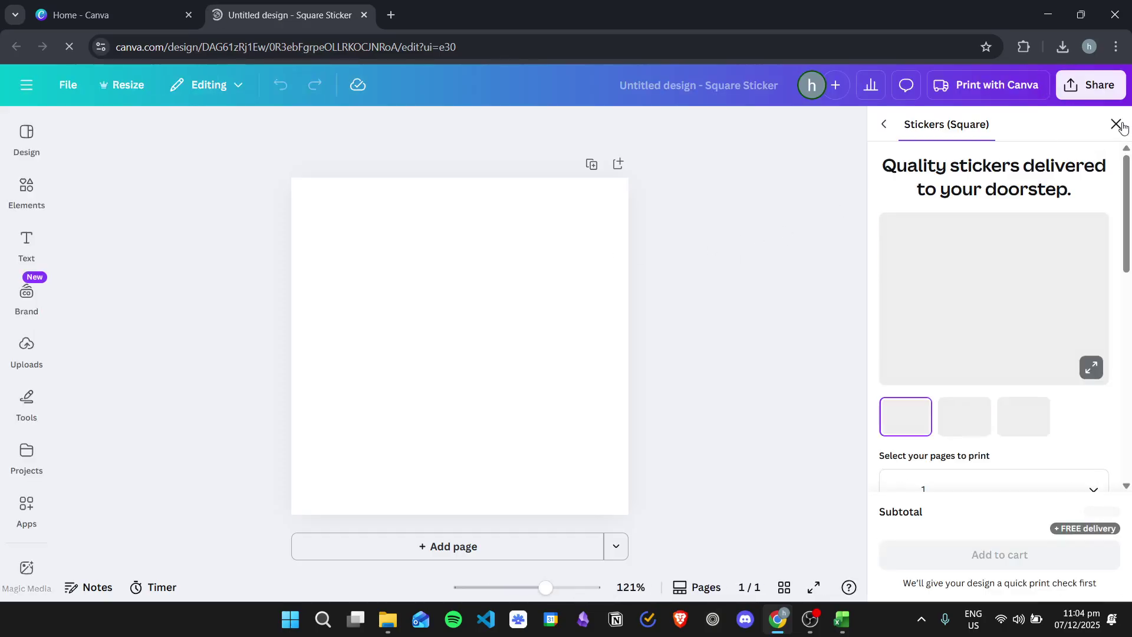
pyautogui.click(1116, 124)
# - Open the full Featured collection within the Graphics category of the design elements
pyautogui.click(28, 187)
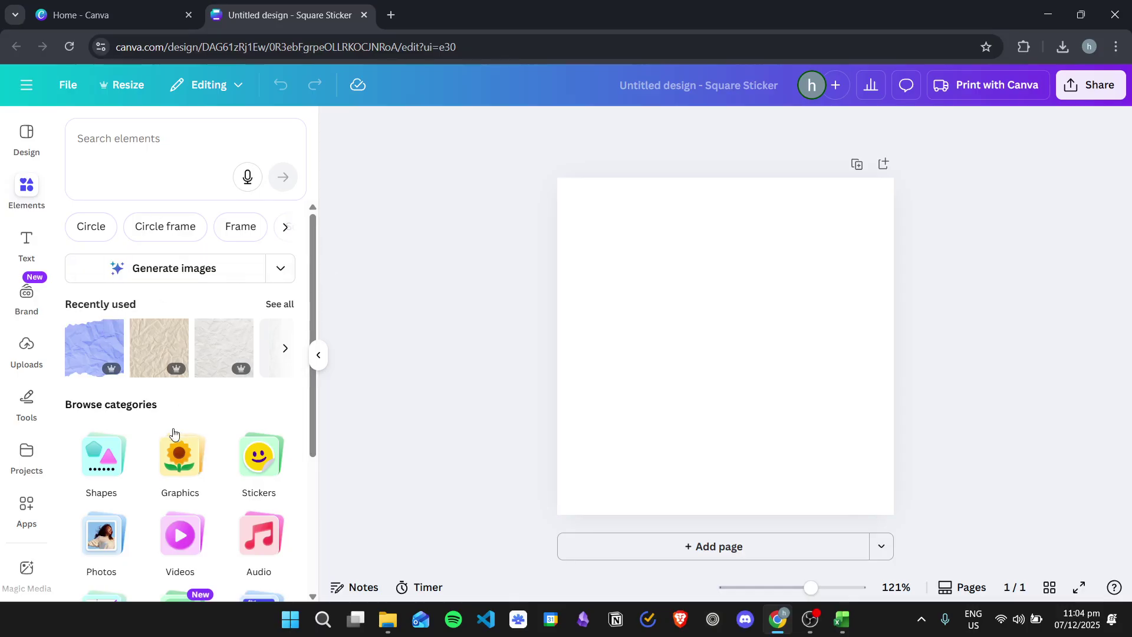
pyautogui.click(178, 450)
pyautogui.click(168, 173)
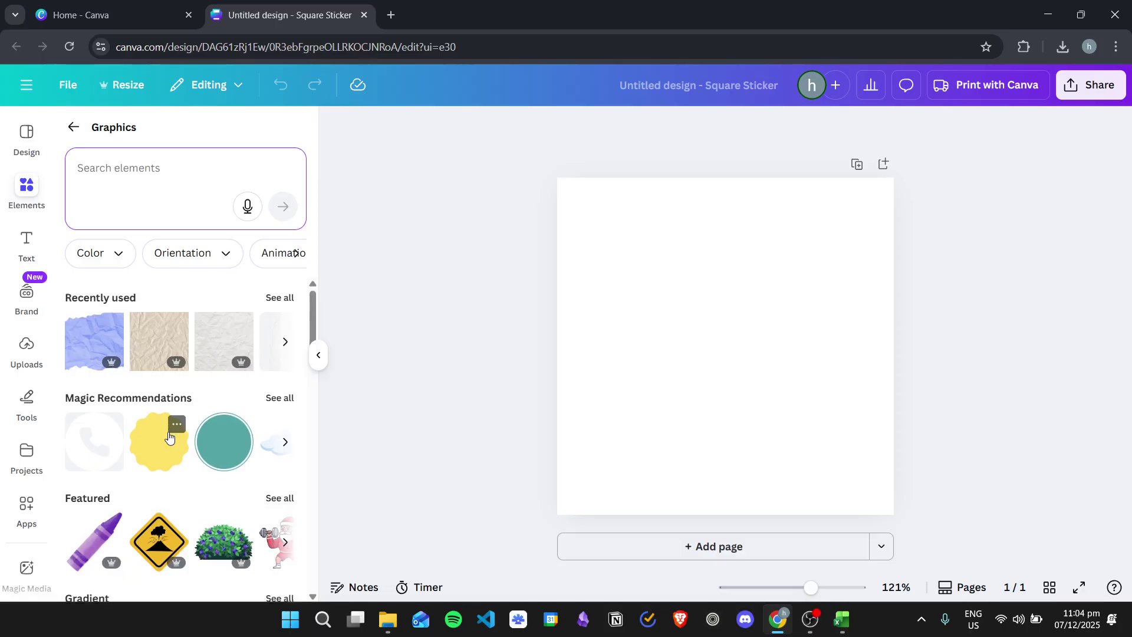
pyautogui.scroll(-3, 168, 430)
pyautogui.click(280, 349)
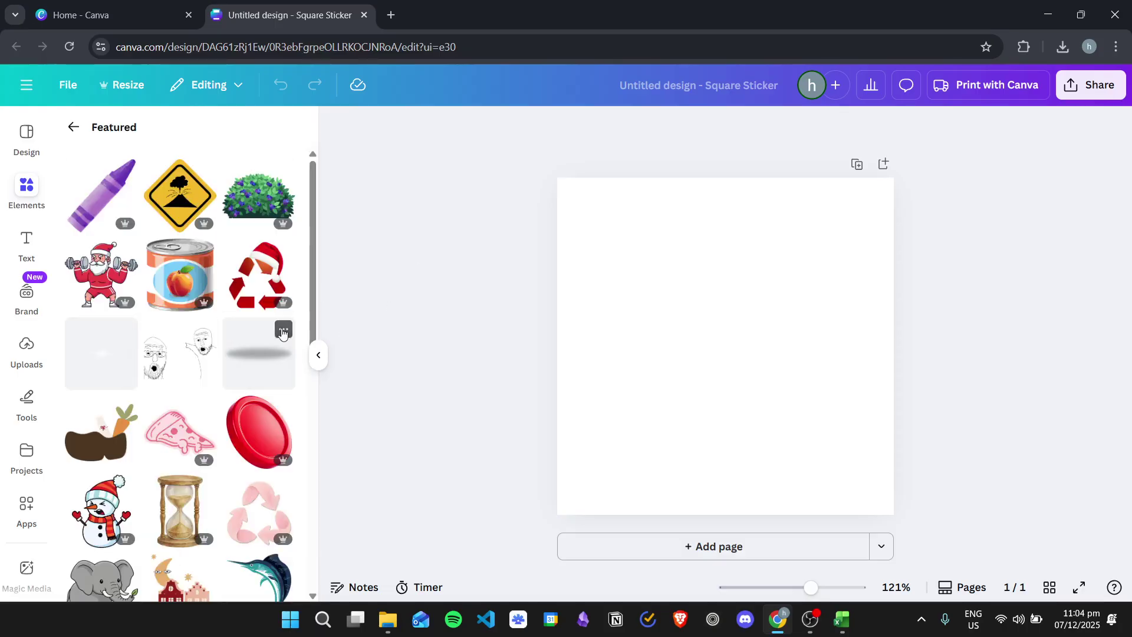
# - Look through the Featured graphics for an illustration to use on the sticker
pyautogui.scroll(-3, 172, 347)
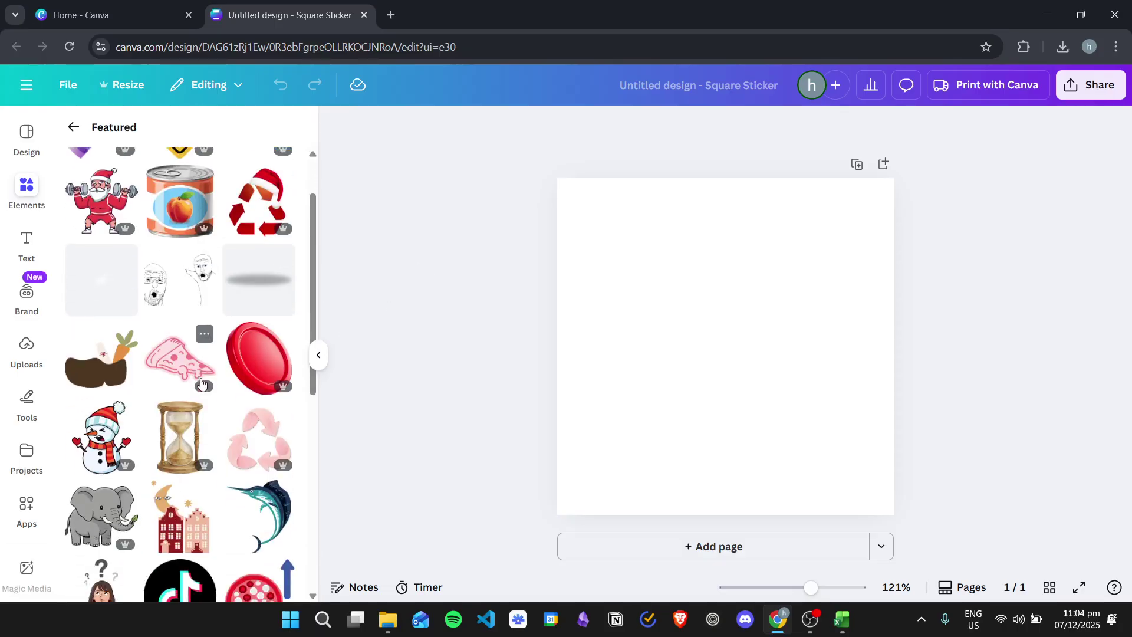
pyautogui.scroll(2, 236, 400)
pyautogui.scroll(1, 182, 330)
pyautogui.scroll(-2, 174, 323)
pyautogui.scroll(2, 186, 317)
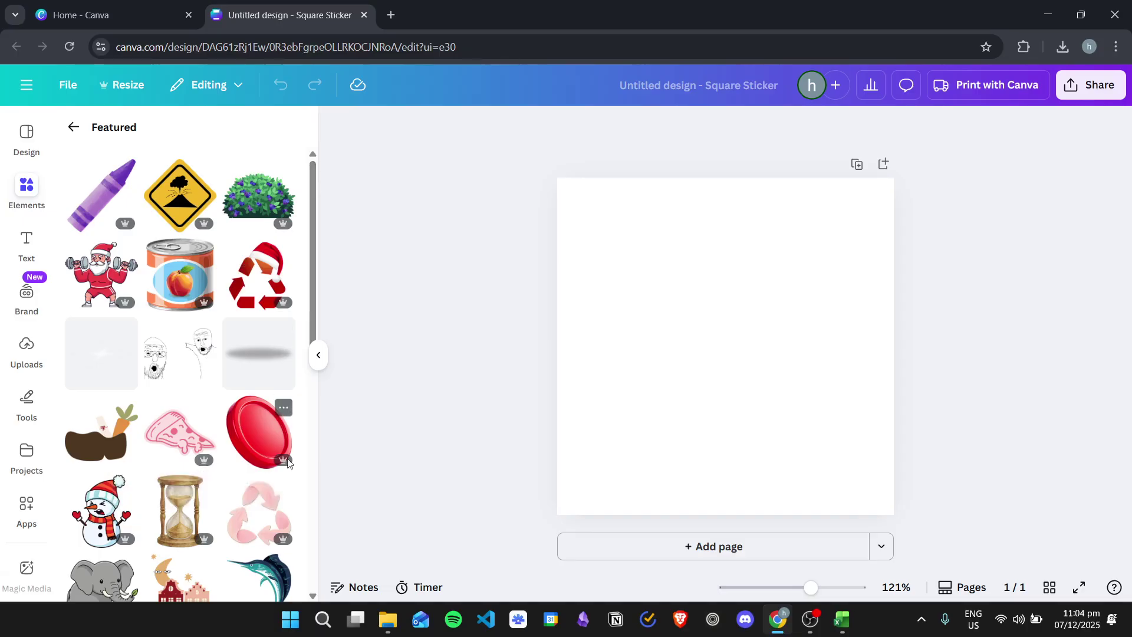
pyautogui.moveTo(281, 465)
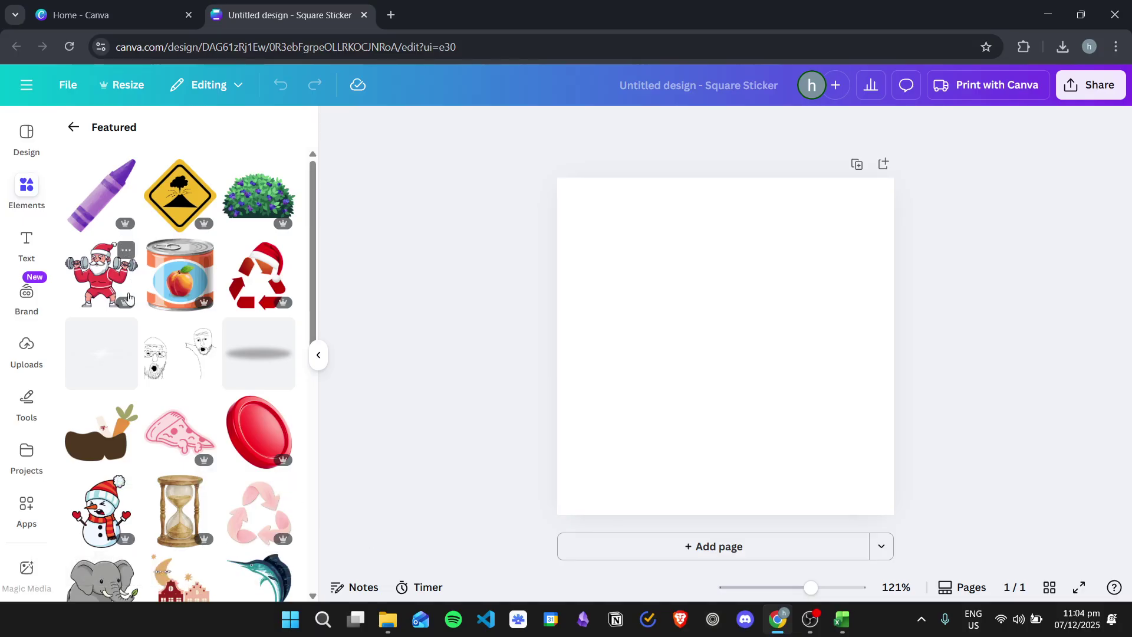
pyautogui.scroll(-3, 164, 344)
pyautogui.scroll(-3, 164, 343)
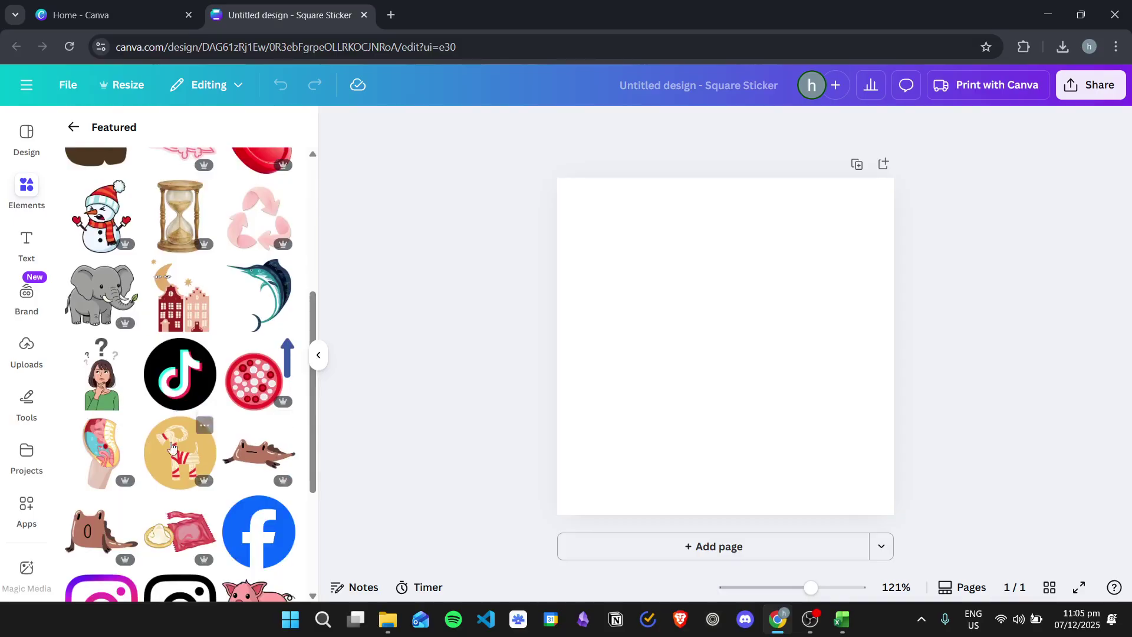
pyautogui.scroll(-3, 165, 473)
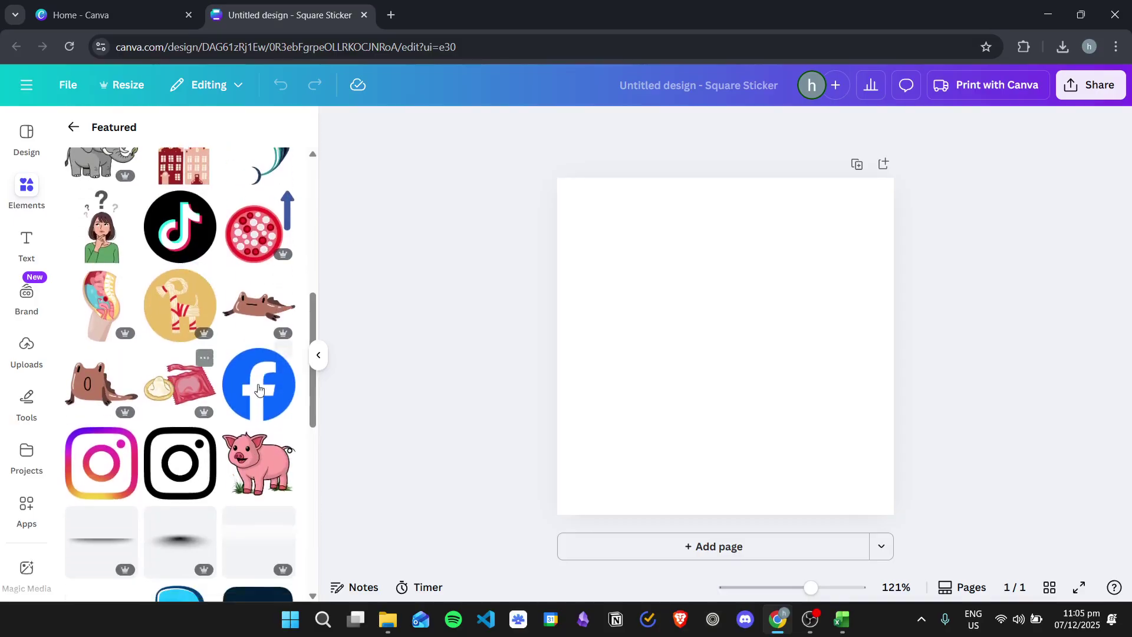
pyautogui.scroll(4, 215, 469)
pyautogui.scroll(3, 215, 468)
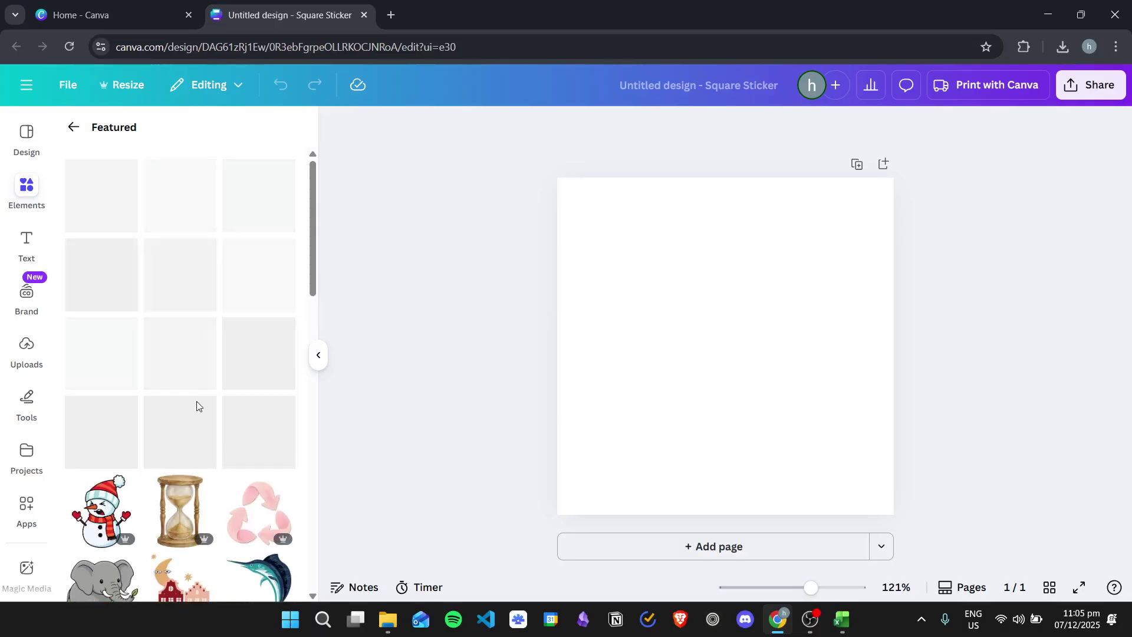
# - Add the graphic of Santa lifting dumbbells to the middle of the blank sticker page
pyautogui.click(97, 273)
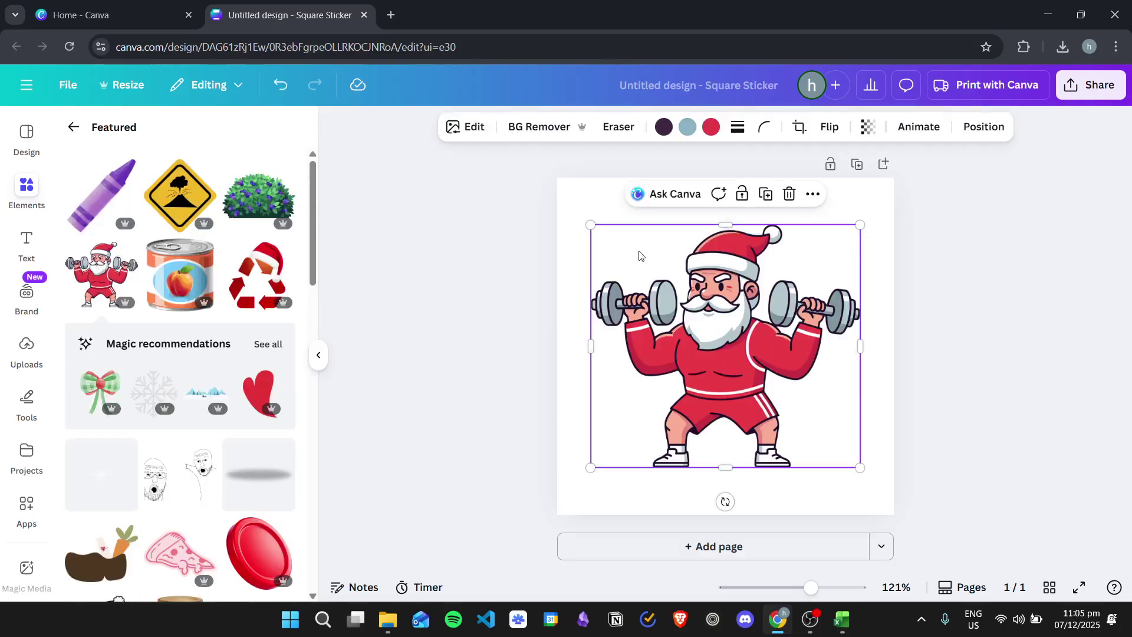
pyautogui.click(521, 268)
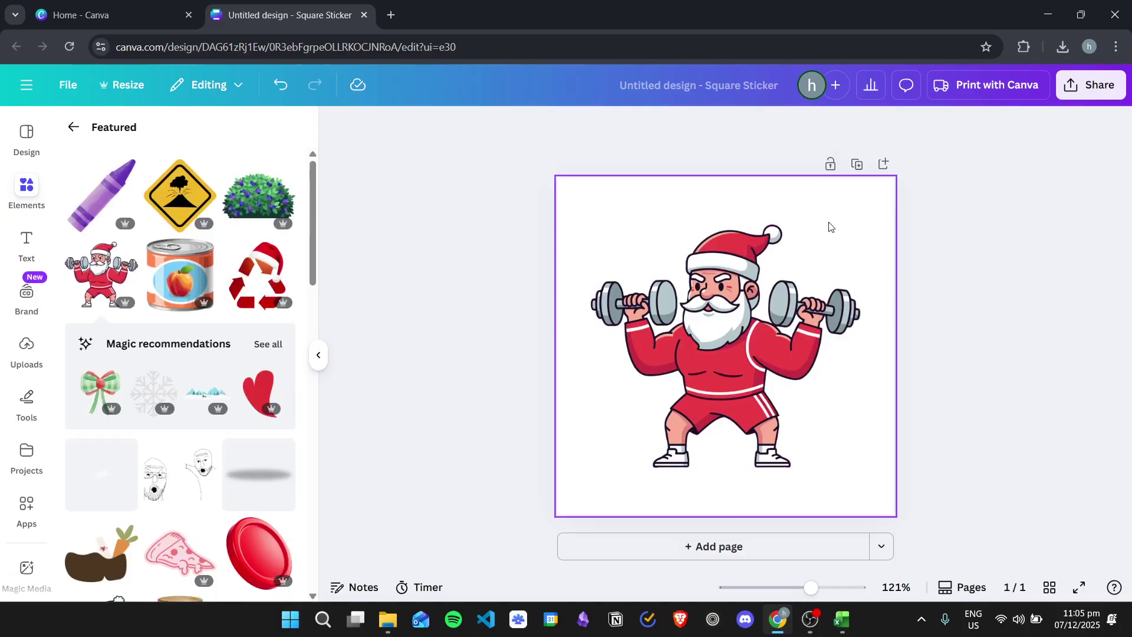
pyautogui.click(793, 261)
pyautogui.click(450, 273)
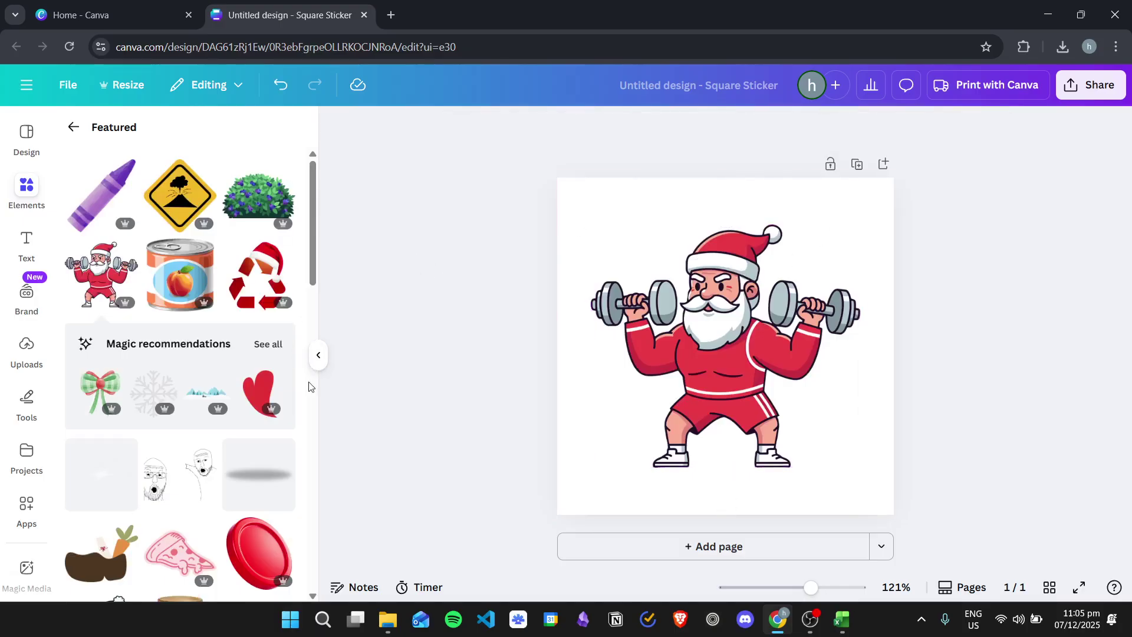
pyautogui.click(318, 354)
# - Add a heading reading "Merry Xmas!" and place it above Santa, near the page's upper edge
pyautogui.click(27, 241)
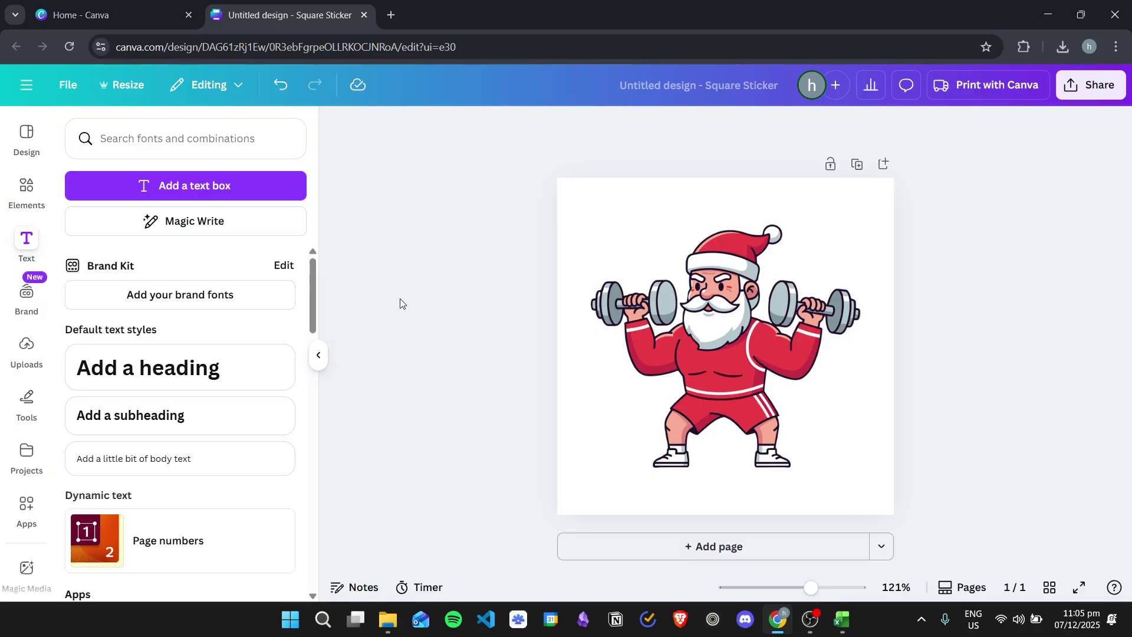
pyautogui.click(157, 368)
pyautogui.moveTo(738, 353); pyautogui.dragTo(739, 217)
pyautogui.doubleClick(719, 216)
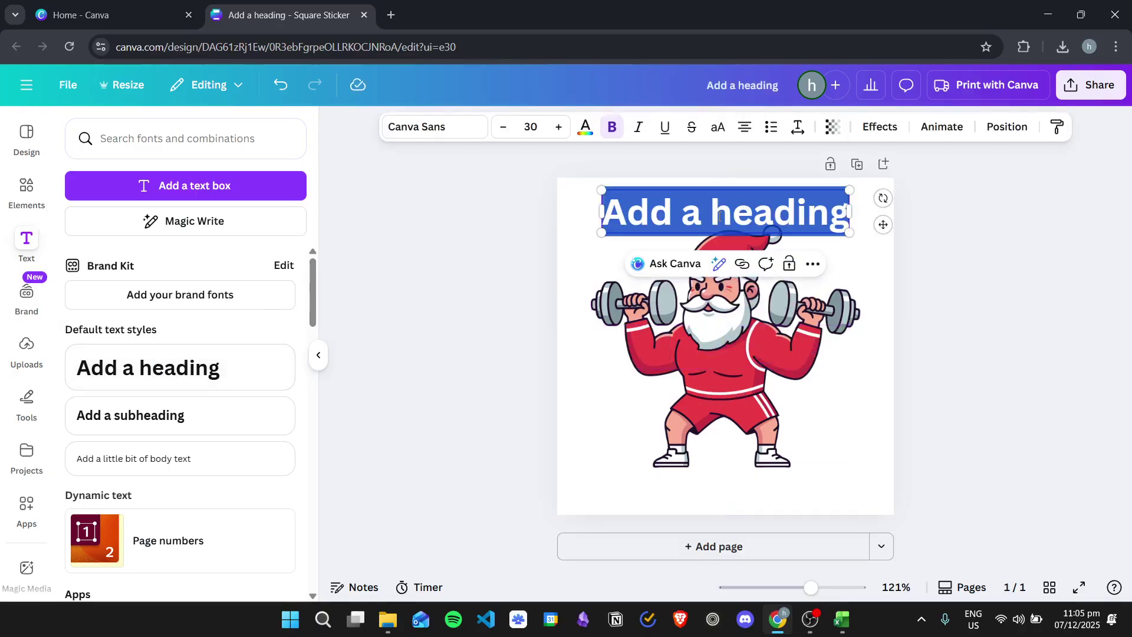
pyautogui.write('Merr')
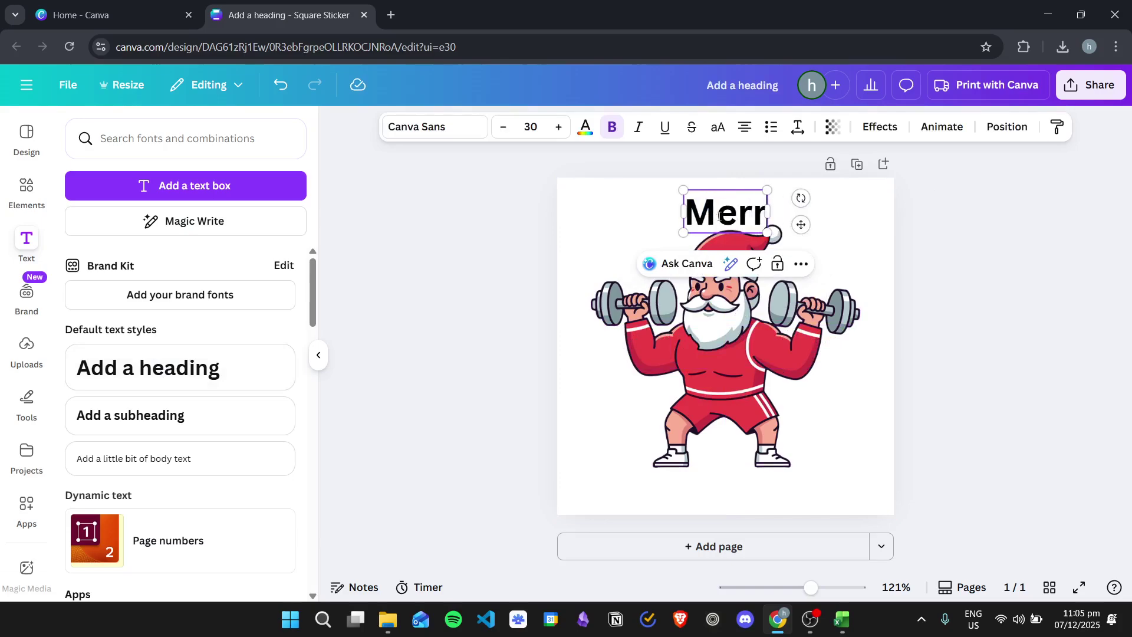
pyautogui.write('y Xman')
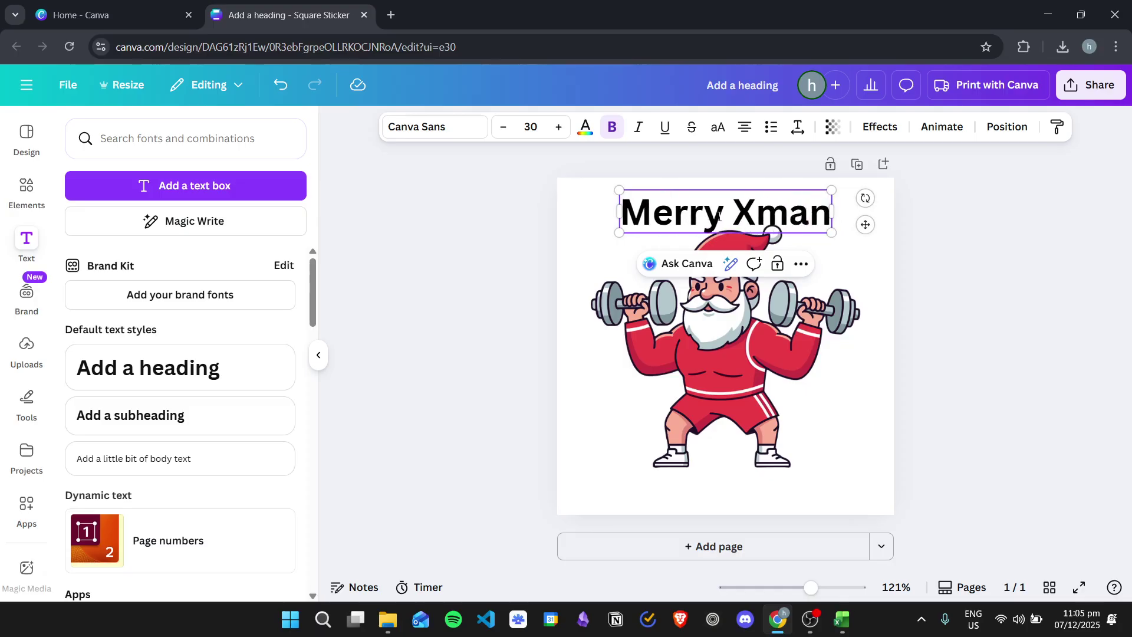
pyautogui.press('BackSpace')
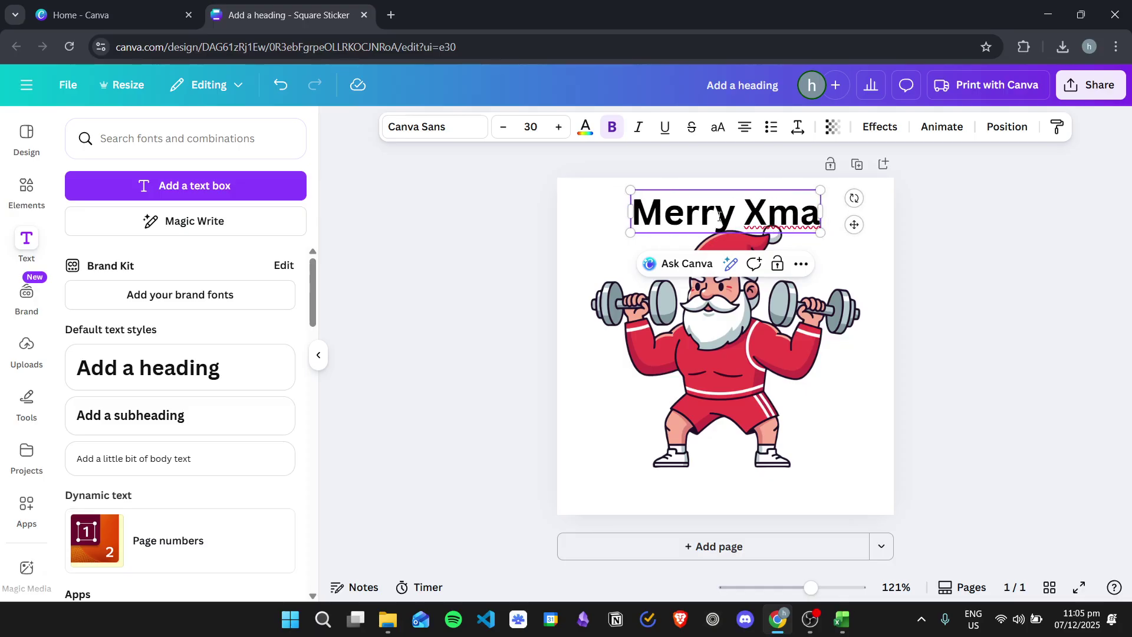
pyautogui.write('s!')
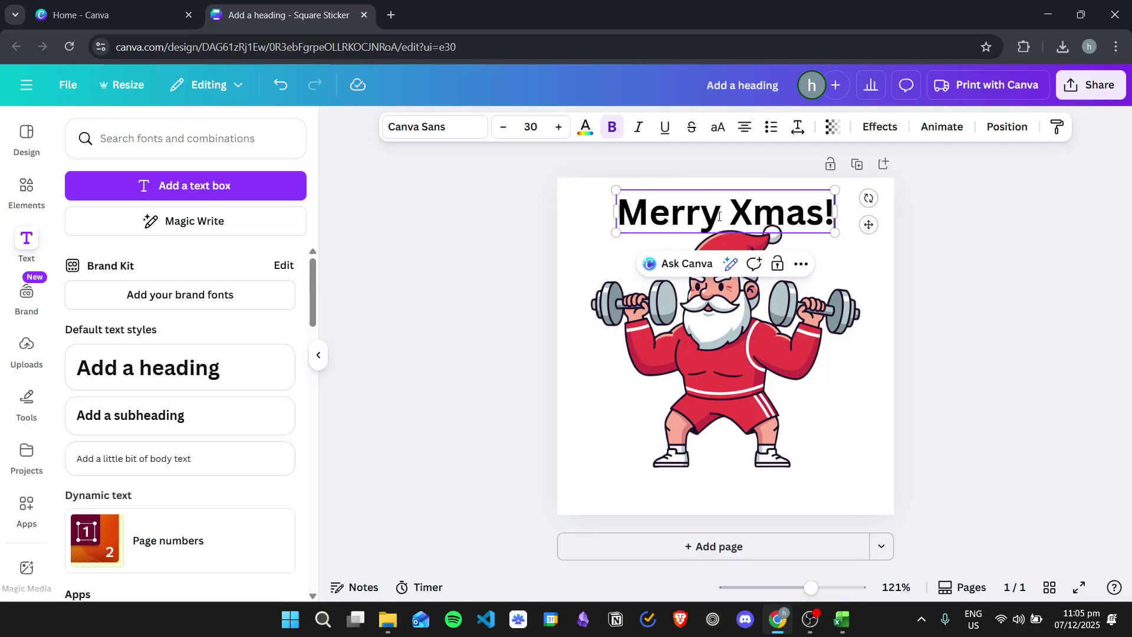
pyautogui.click(978, 250)
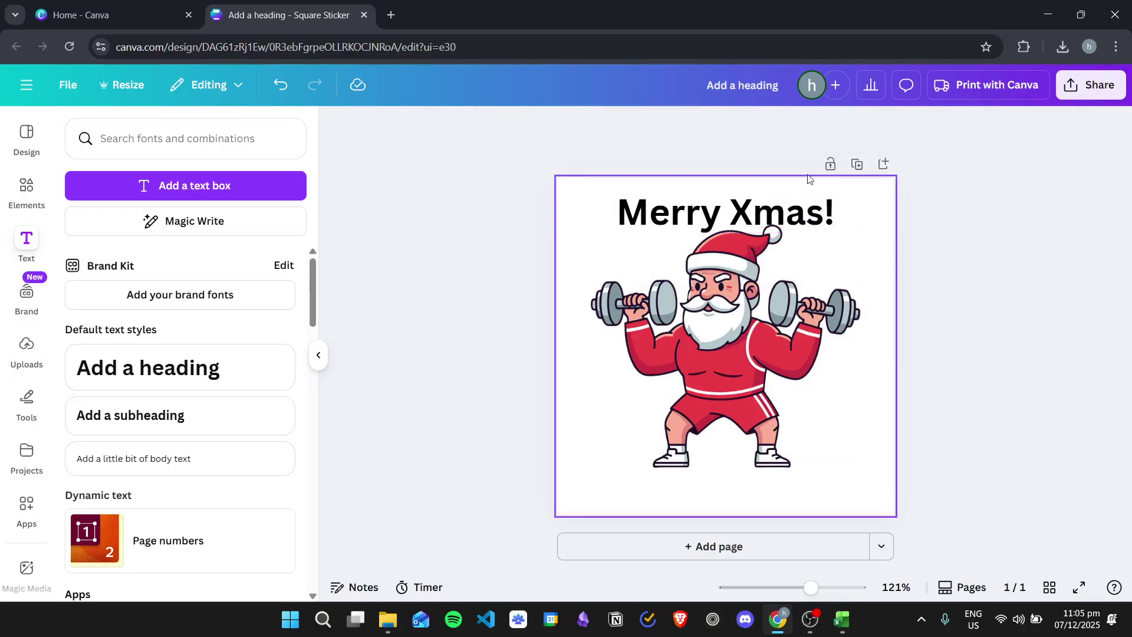
# - Apply the Curve shape to the "Merry Xmas!" heading and shift it so it arches over Santa's hat
pyautogui.click(772, 210)
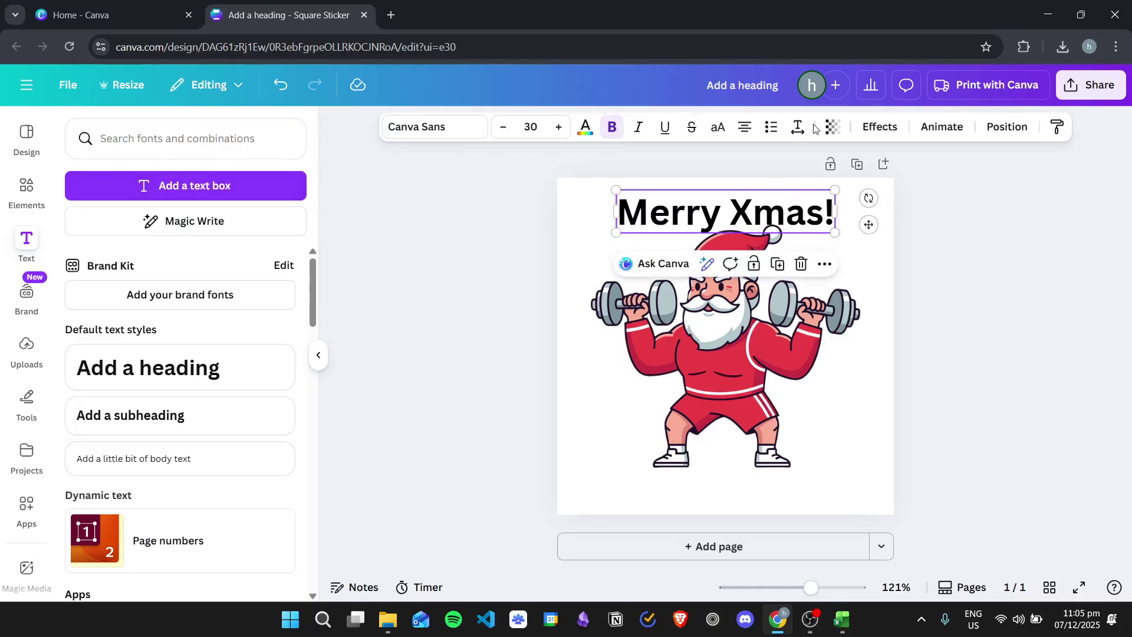
pyautogui.click(873, 127)
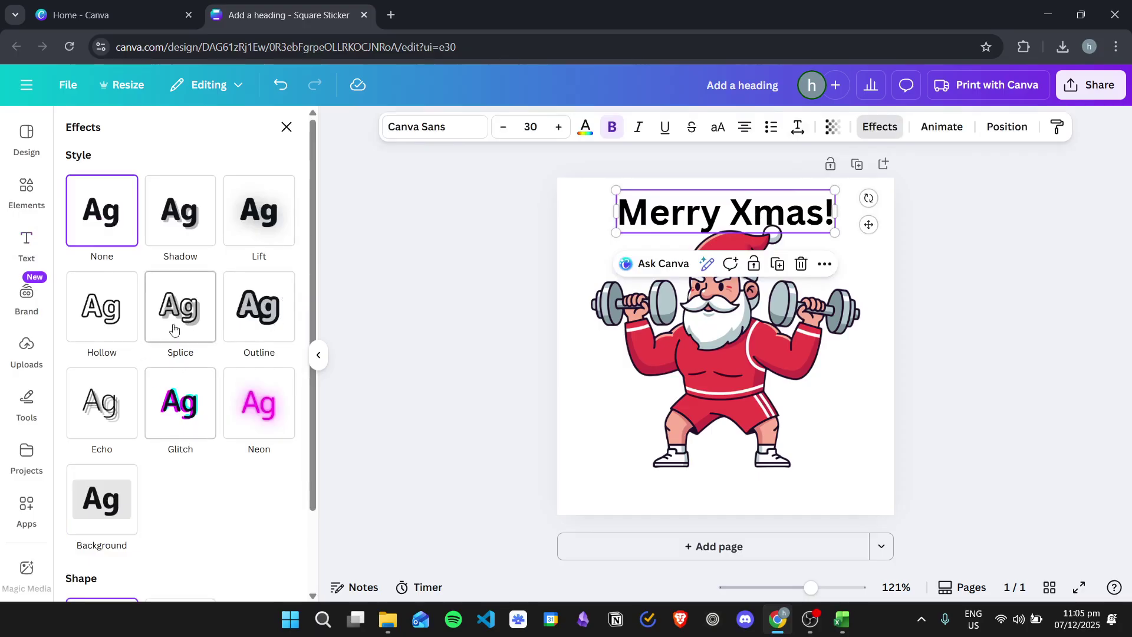
pyautogui.scroll(-1, 201, 330)
pyautogui.scroll(-1, 209, 343)
pyautogui.click(180, 537)
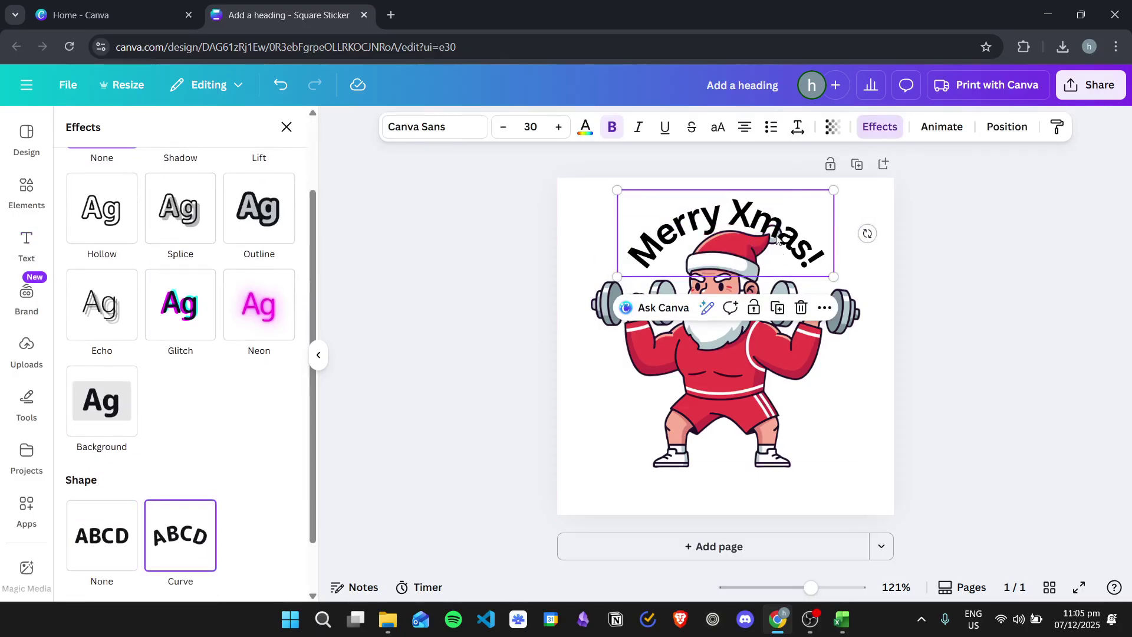
pyautogui.moveTo(764, 204); pyautogui.dragTo(761, 207)
# - Apply the Splice effect style to the curved "Merry Xmas!" heading
pyautogui.click(823, 237)
pyautogui.hotkey('ctrl', 'a')
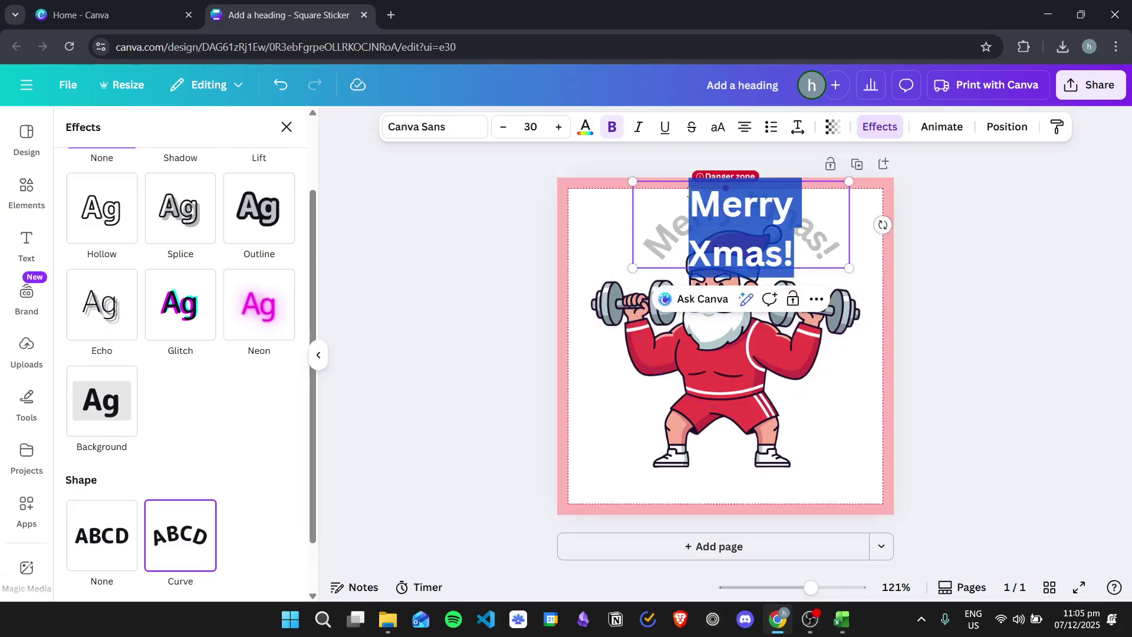
pyautogui.click(586, 128)
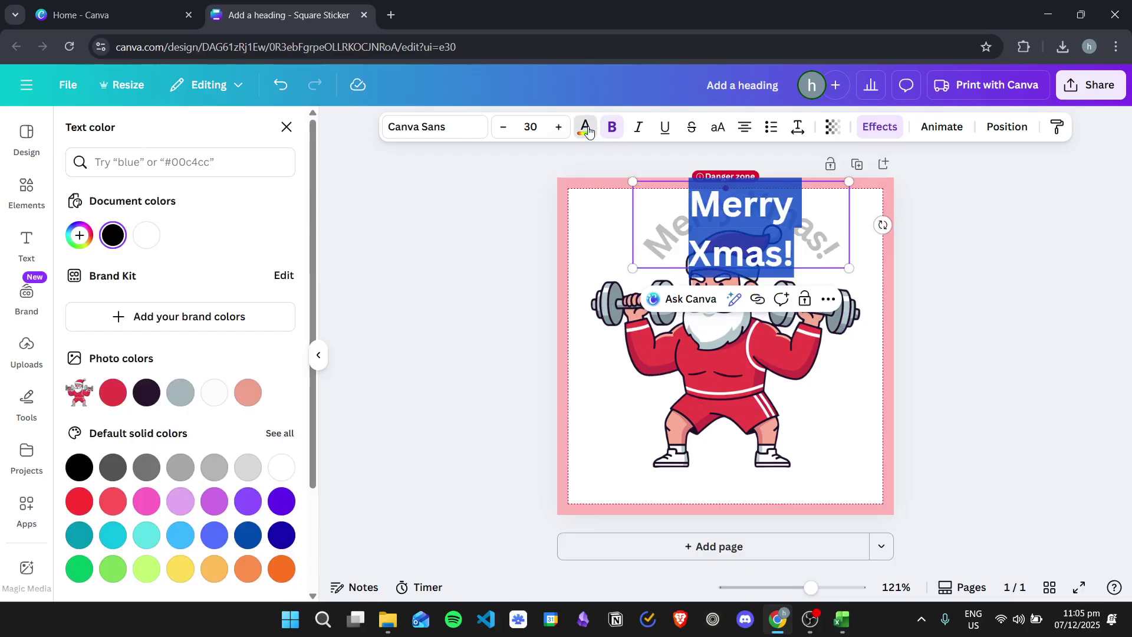
pyautogui.click(586, 128)
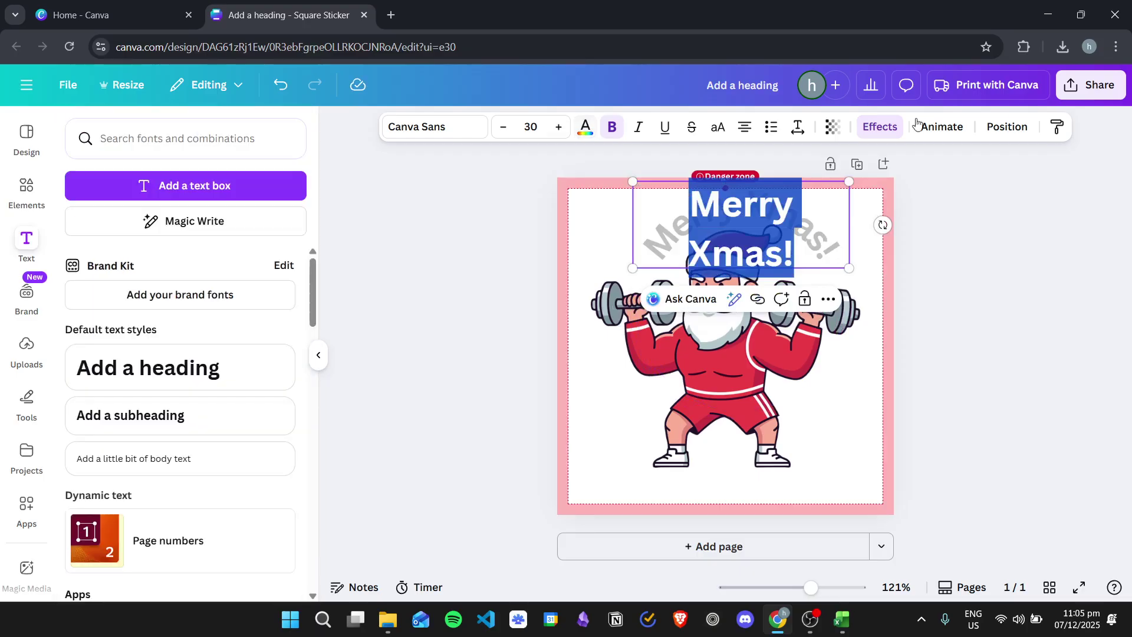
pyautogui.click(880, 128)
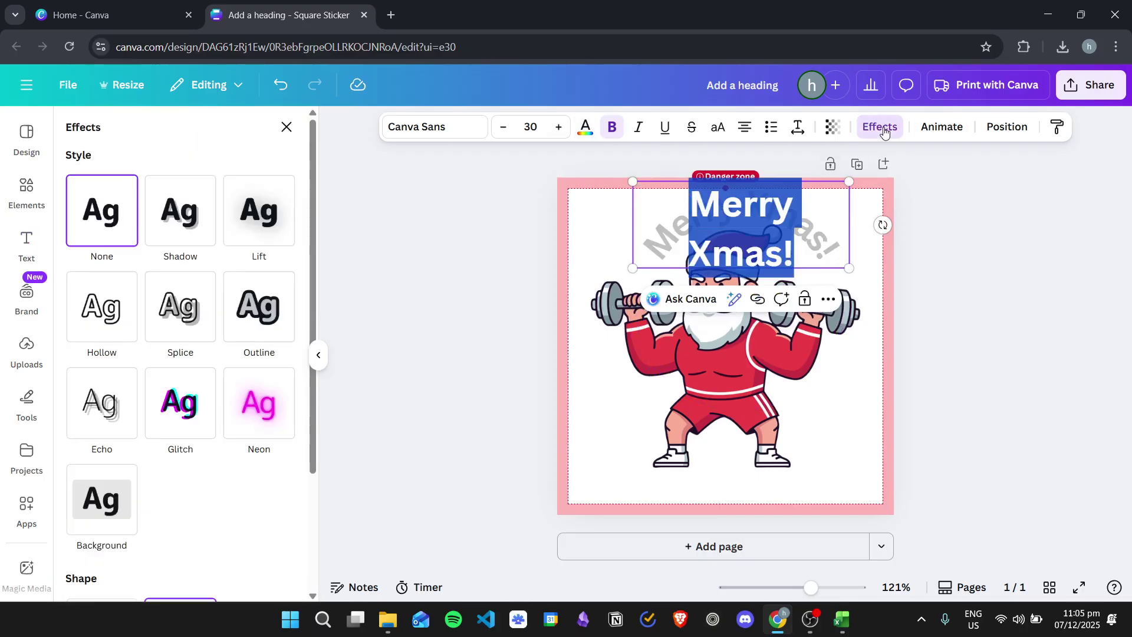
pyautogui.click(180, 307)
pyautogui.click(996, 237)
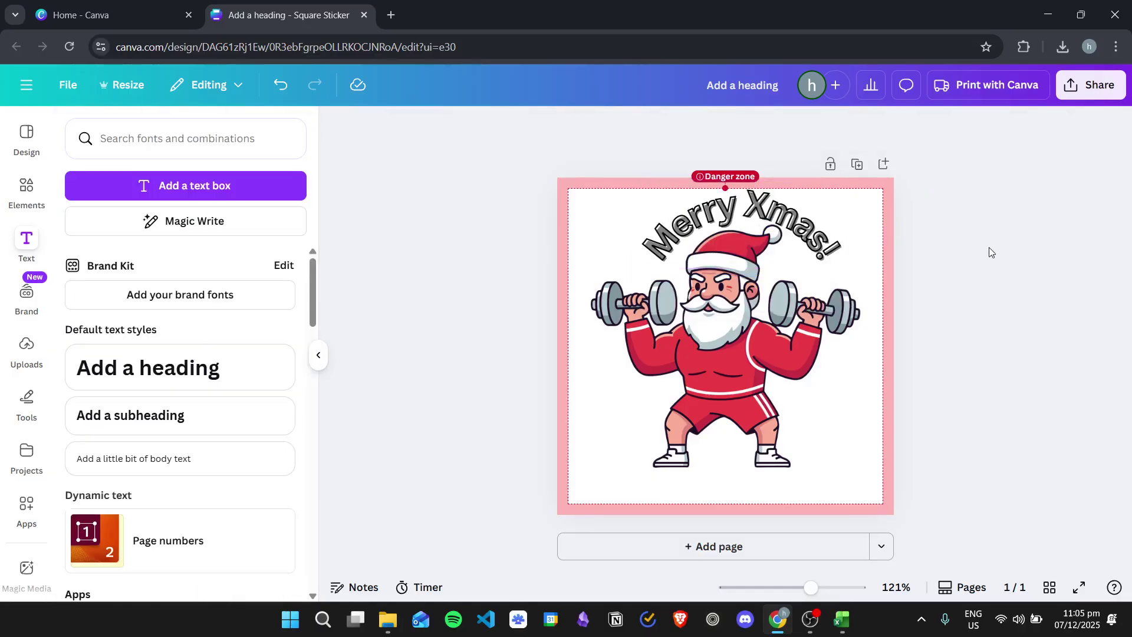
# - Move the curved heading and the Santa graphic slightly lower, keeping the text arched over the hat and inside the print-safe area
pyautogui.moveTo(777, 224); pyautogui.dragTo(771, 231)
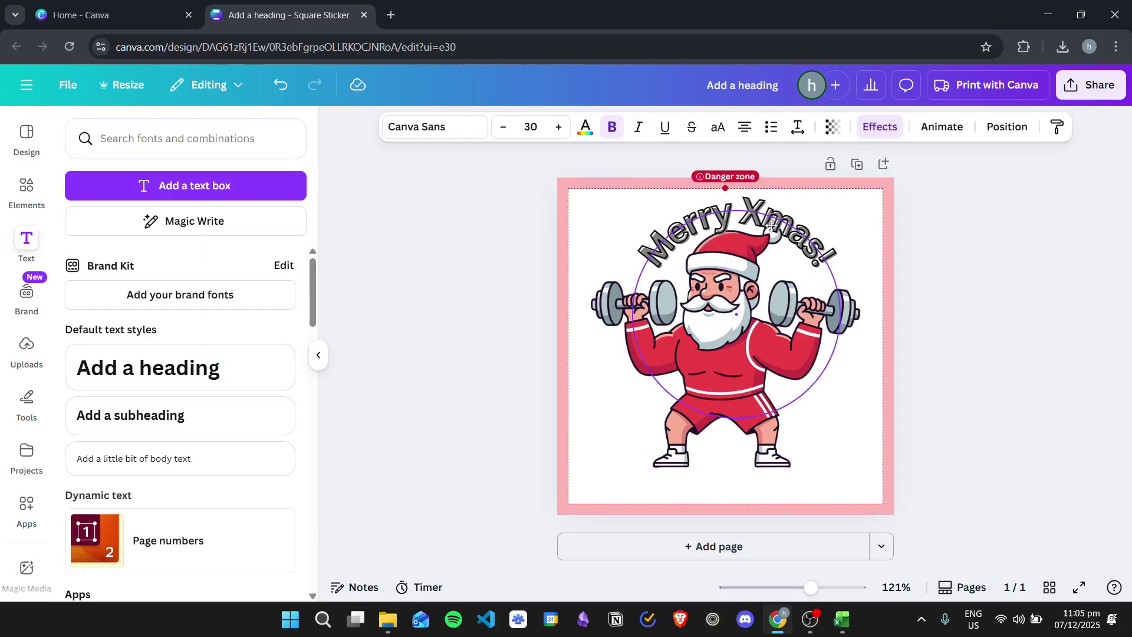
pyautogui.moveTo(752, 399); pyautogui.dragTo(754, 404)
pyautogui.click(990, 253)
pyautogui.moveTo(796, 230); pyautogui.dragTo(784, 231)
pyautogui.click(716, 372)
pyautogui.click(996, 299)
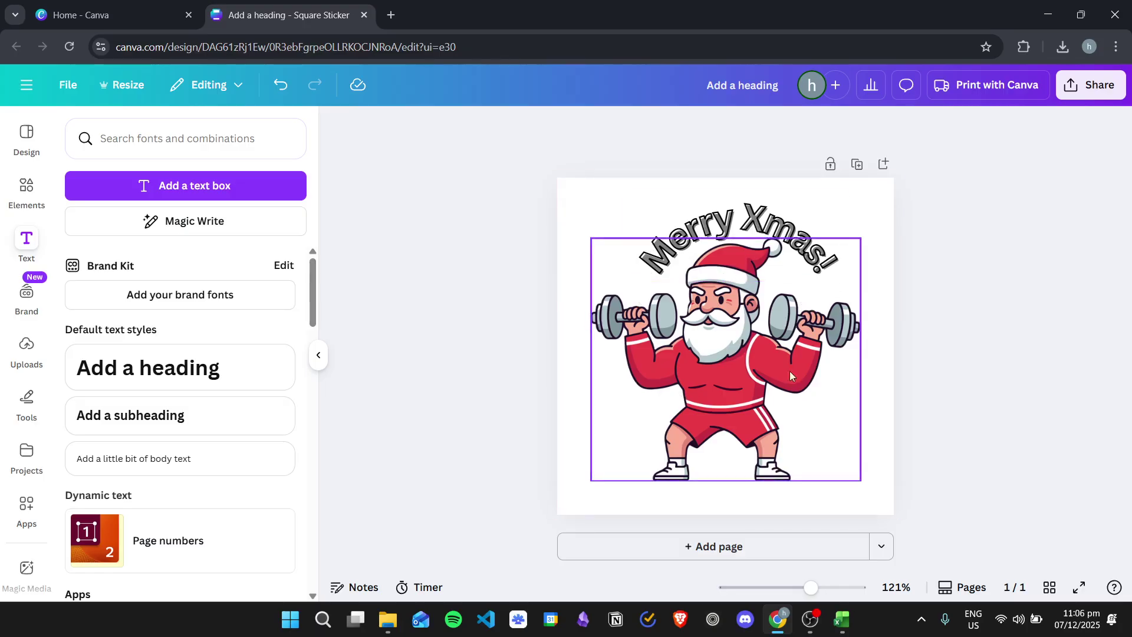
# - Download the sticker design as a PNG at size 1
pyautogui.click(1083, 84)
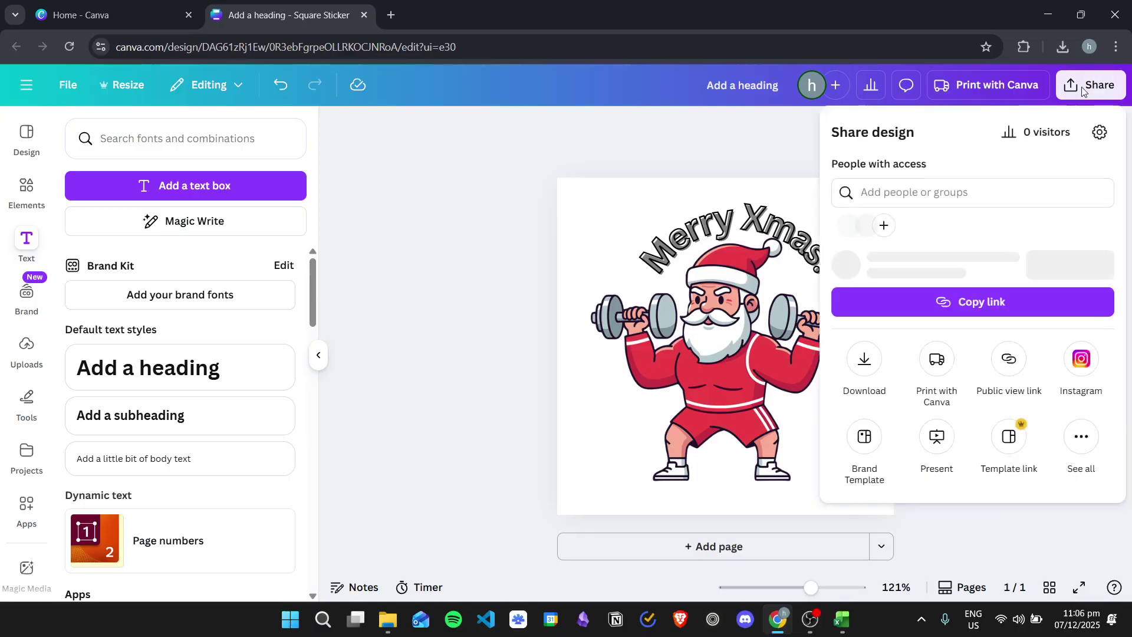
pyautogui.click(864, 387)
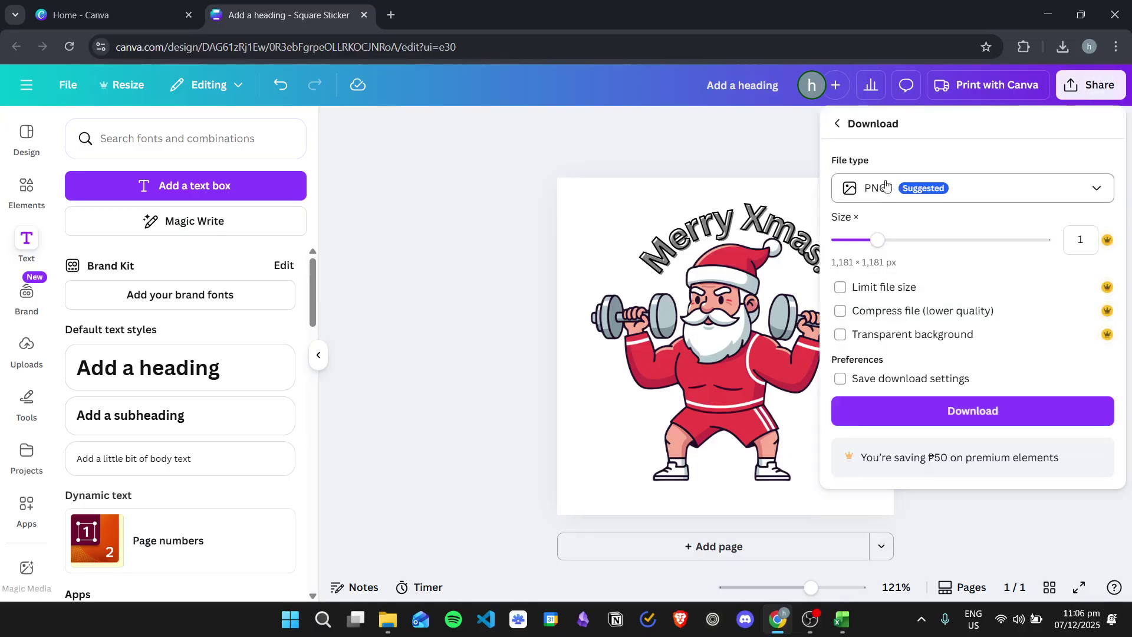
pyautogui.click(1002, 412)
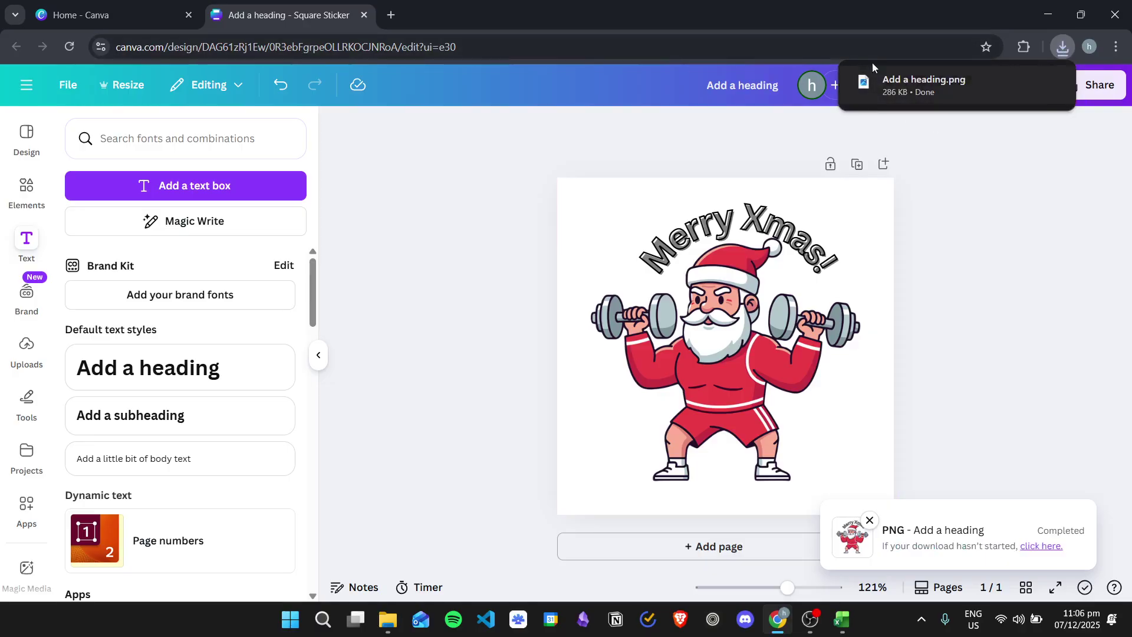
# - Delete the heading and Santa graphic, and place the downloaded "Add a heading.png" on the page in their place
pyautogui.moveTo(598, 217); pyautogui.dragTo(801, 445)
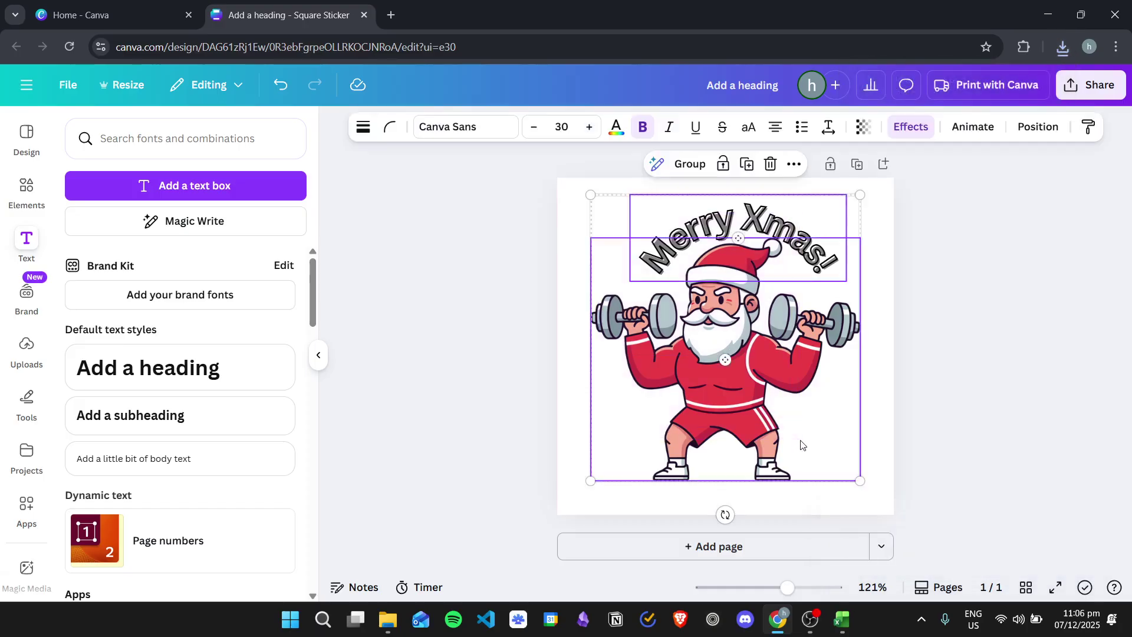
pyautogui.press('Delete')
pyautogui.click(1062, 47)
pyautogui.moveTo(936, 112); pyautogui.dragTo(687, 344)
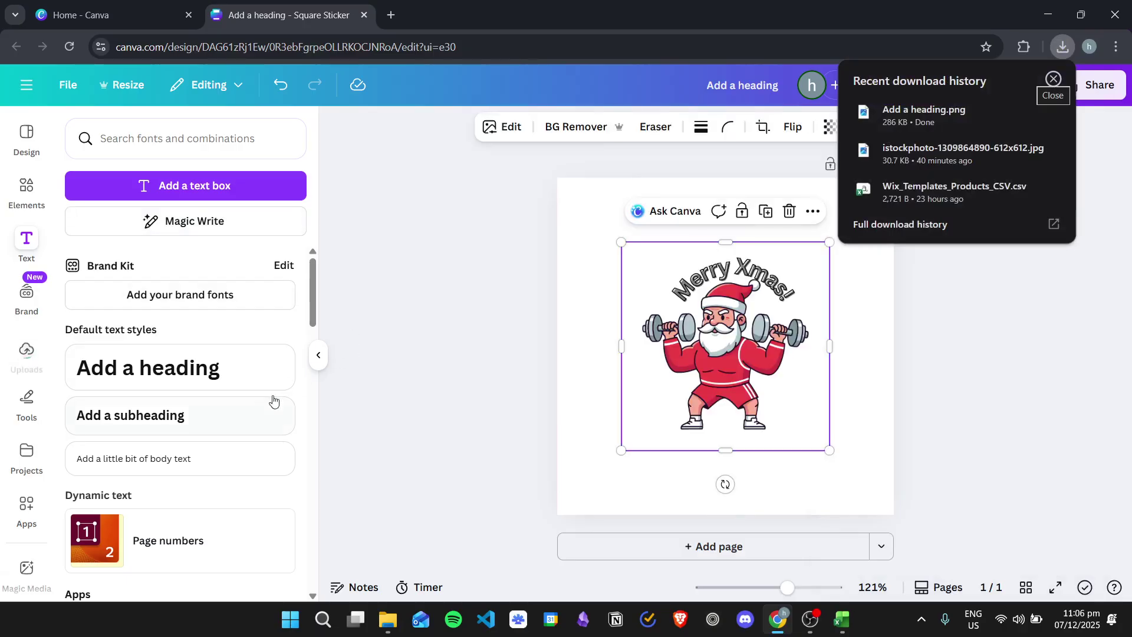
# - Align the placed image with the upper-left corner of the print-safe area and enlarge it to fill that area
pyautogui.click(318, 354)
pyautogui.moveTo(609, 312); pyautogui.dragTo(556, 260)
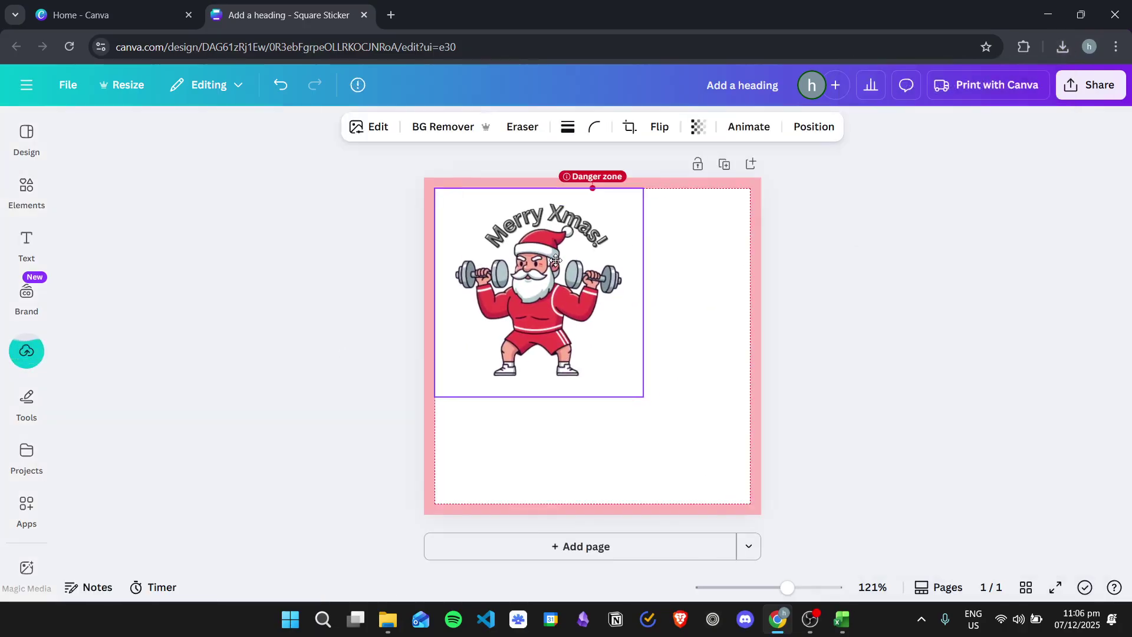
pyautogui.moveTo(643, 396); pyautogui.dragTo(747, 507)
pyautogui.moveTo(648, 304); pyautogui.dragTo(627, 300)
pyautogui.click(924, 237)
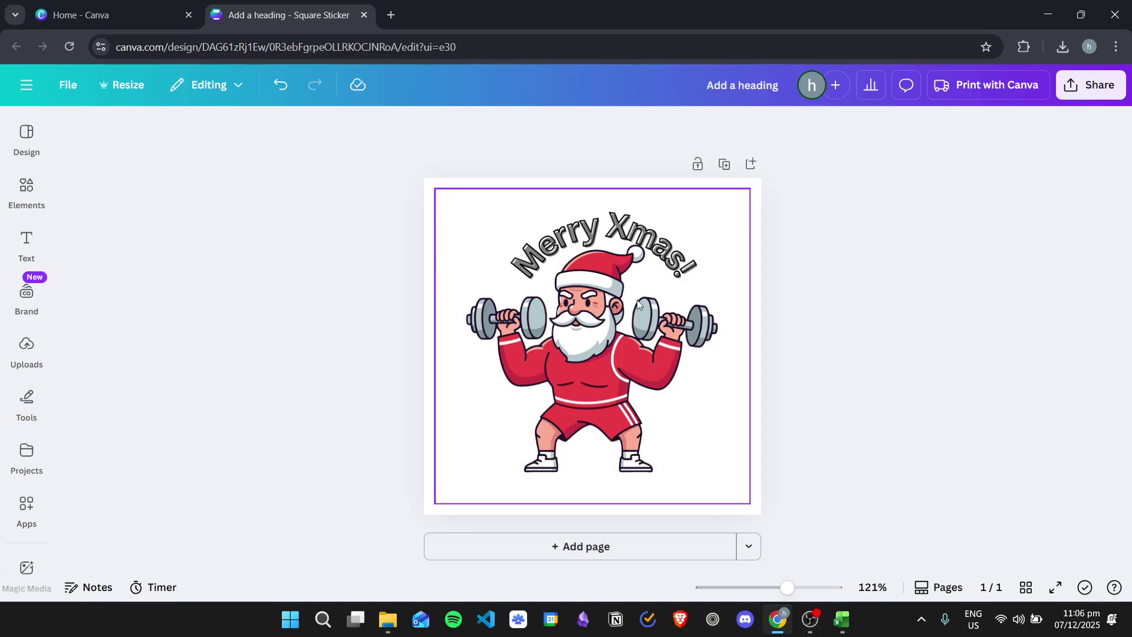
# - Remove the background from the placed sticker image with BG Remover
pyautogui.click(689, 293)
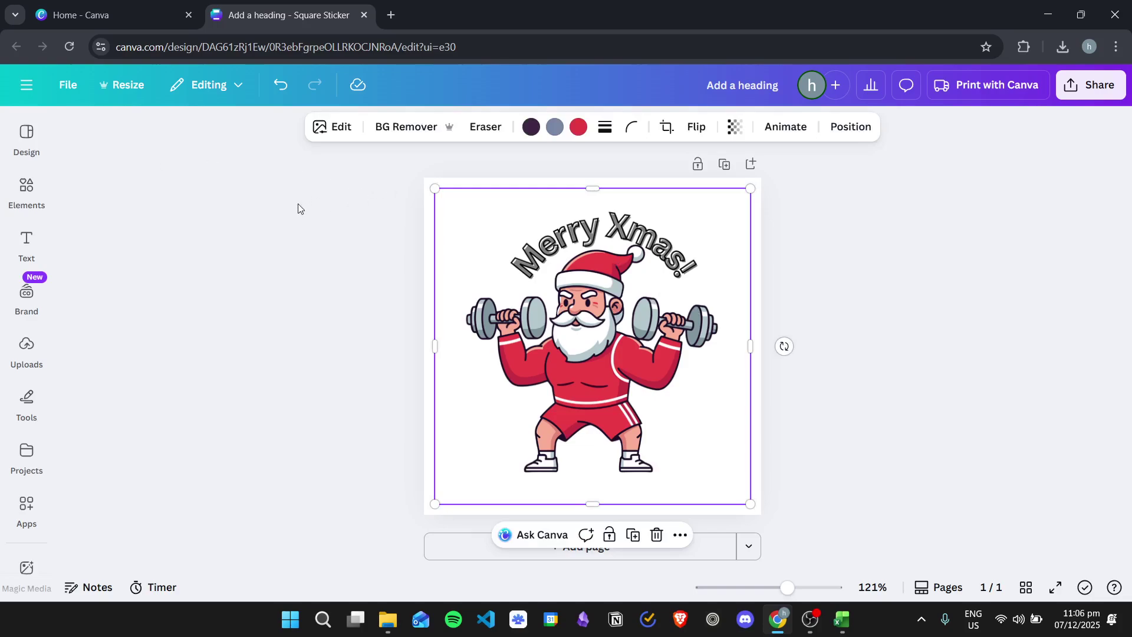
pyautogui.click(406, 127)
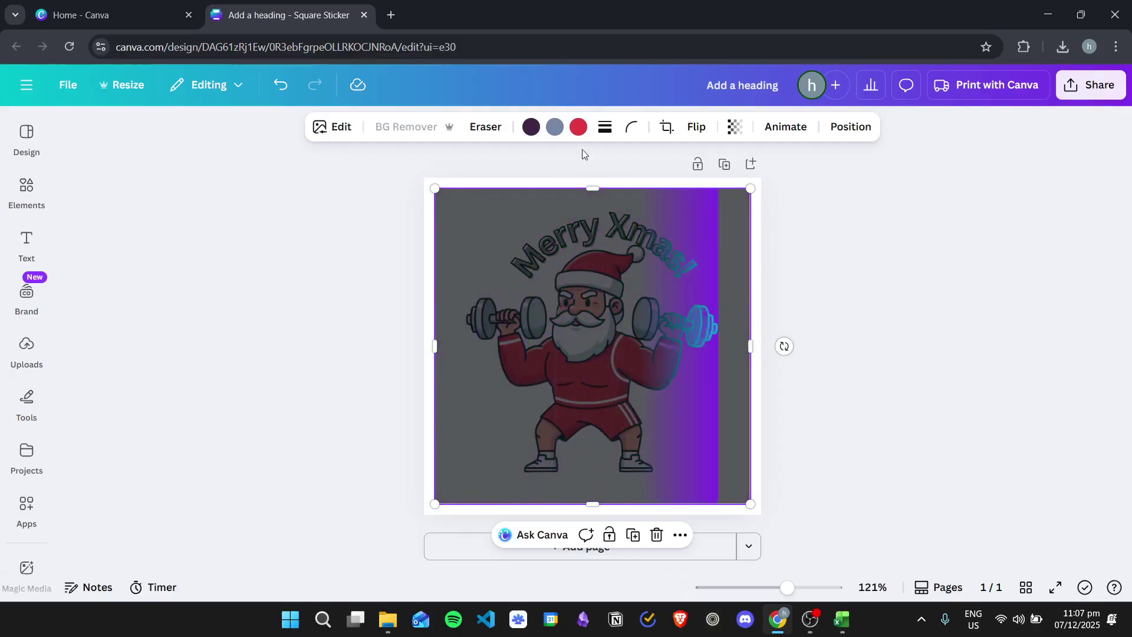
# - View the remove.bg website in a new browser tab as an alternative background remover, and return to the sticker design
pyautogui.click(392, 15)
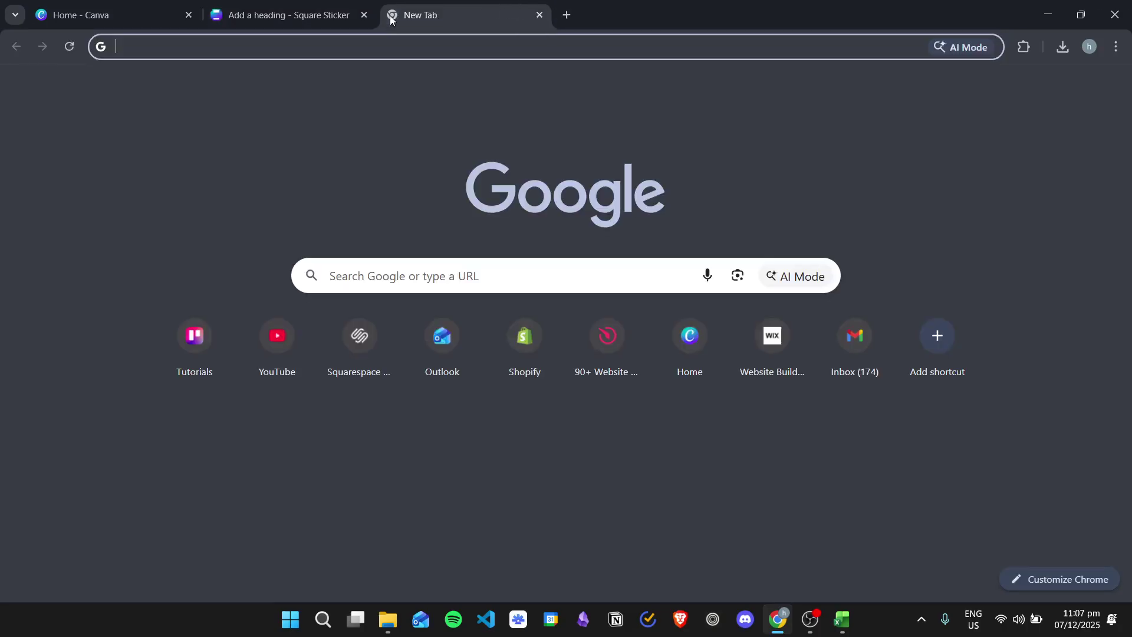
pyautogui.write('remo')
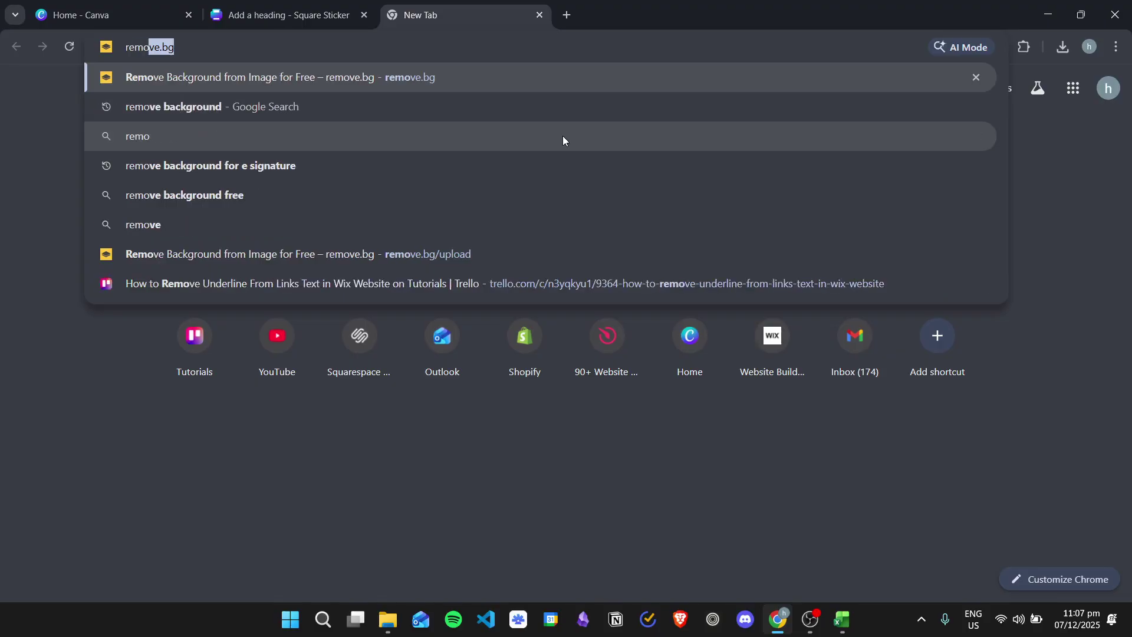
pyautogui.press('Return')
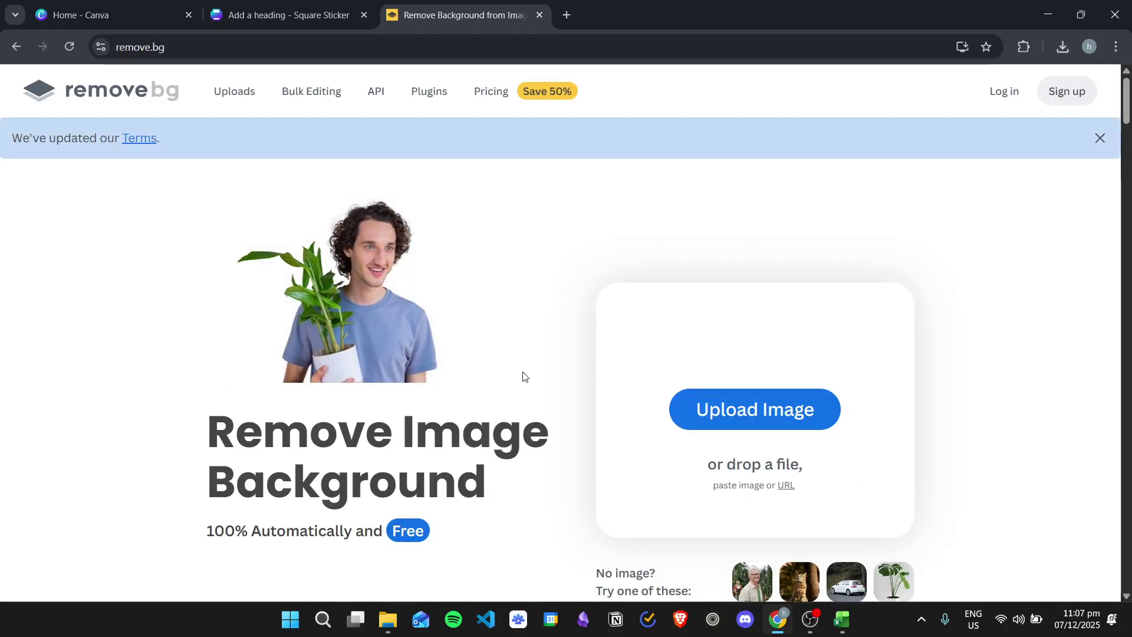
pyautogui.click(282, 15)
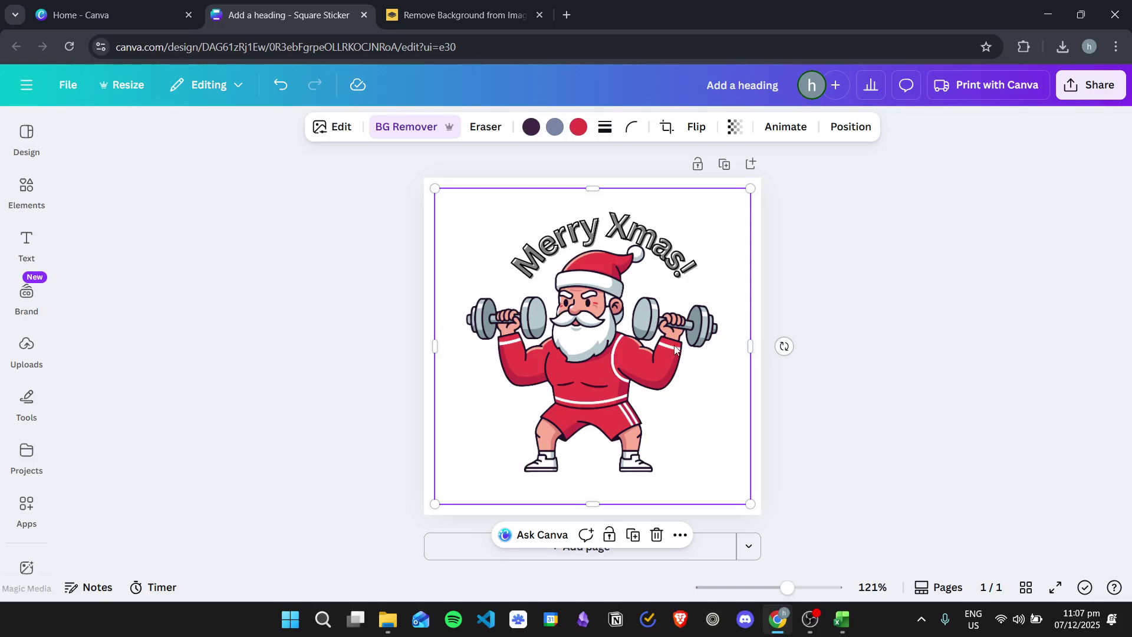
# - Set the page background to the gray shade taken from the photo colors
pyautogui.click(755, 228)
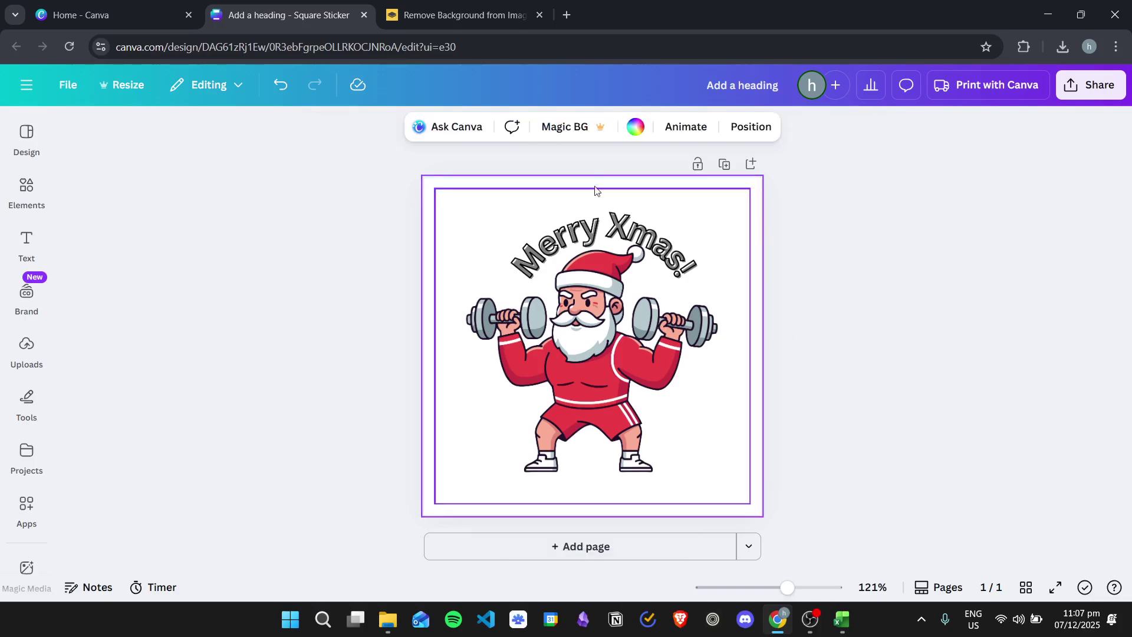
pyautogui.click(634, 128)
pyautogui.click(147, 398)
pyautogui.click(179, 401)
pyautogui.click(214, 399)
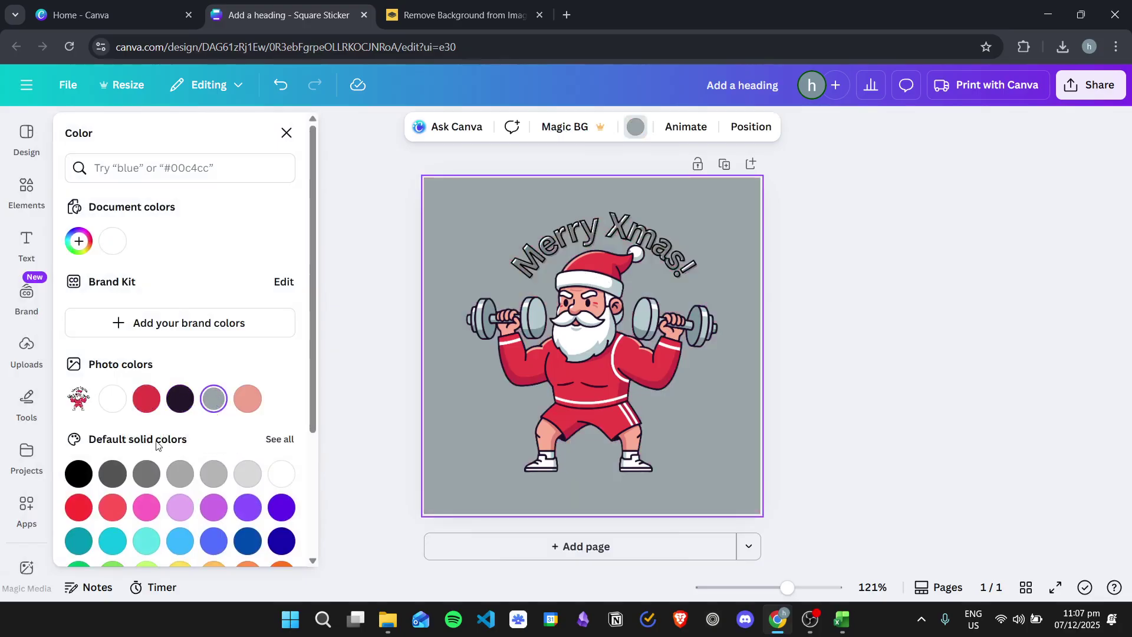
pyautogui.press('Escape')
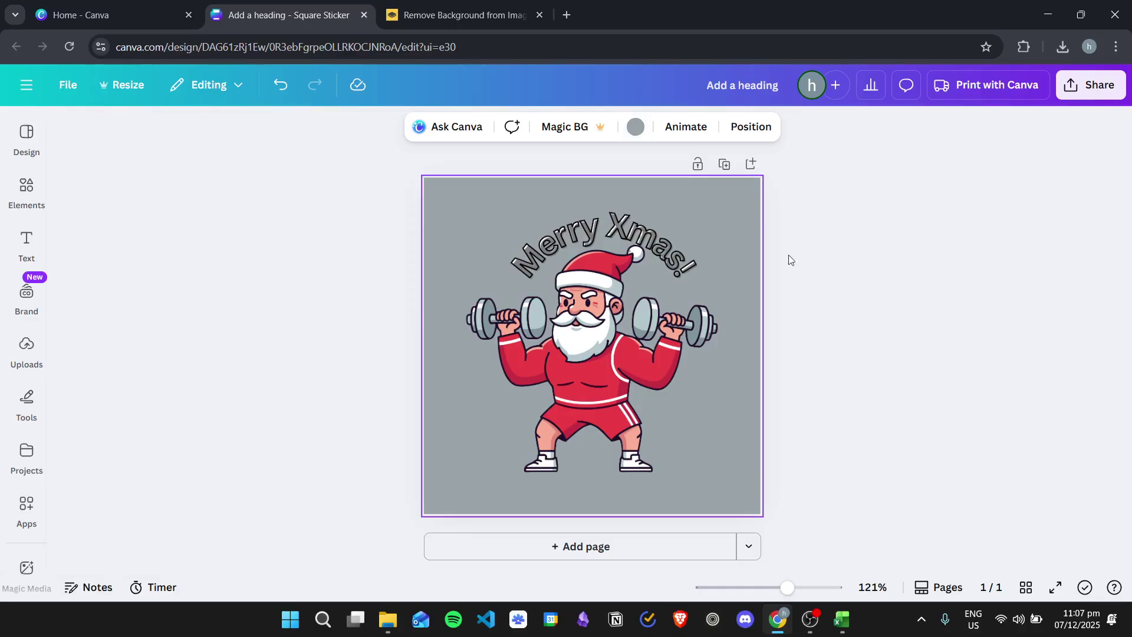
# - Apply the Outline style of the Shadows effect to the Santa sticker image
pyautogui.click(618, 311)
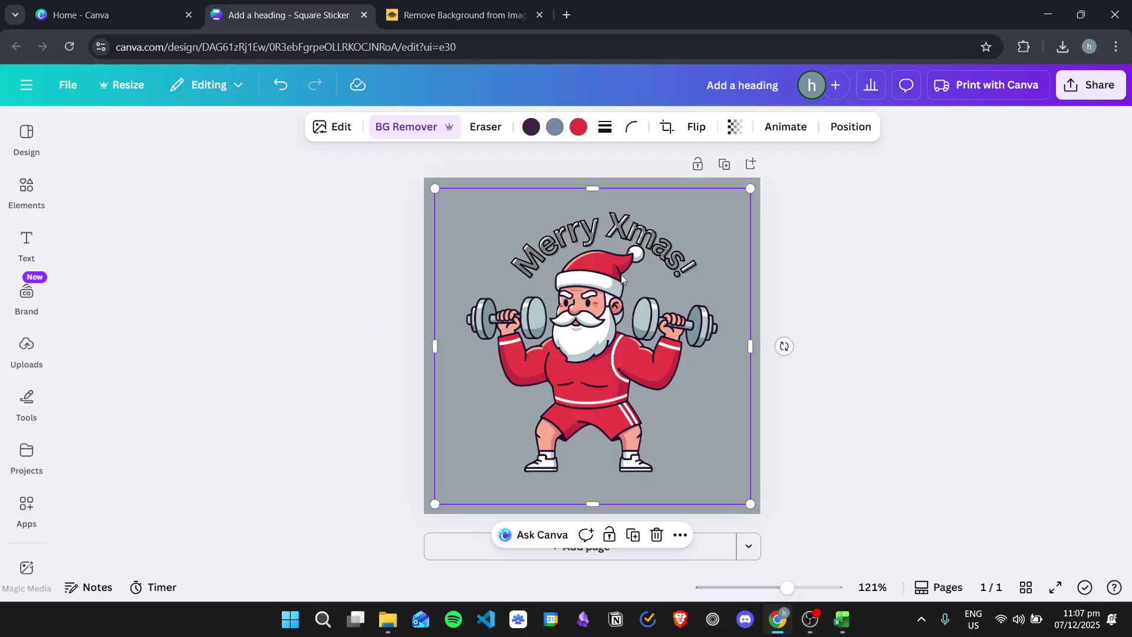
pyautogui.doubleClick(685, 301)
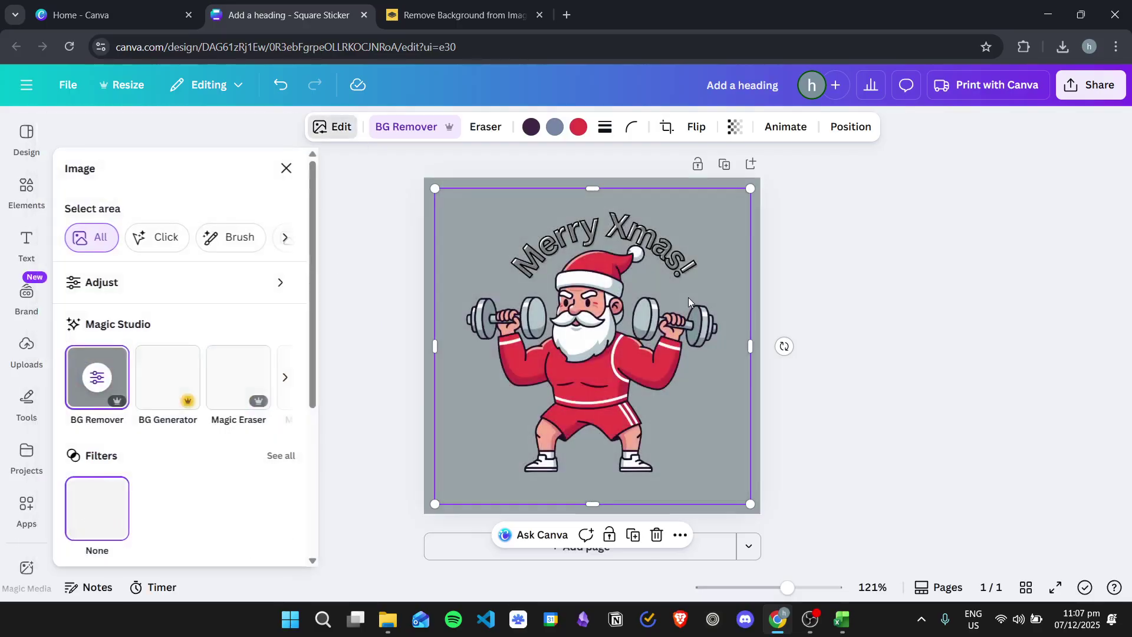
pyautogui.scroll(-5, 263, 324)
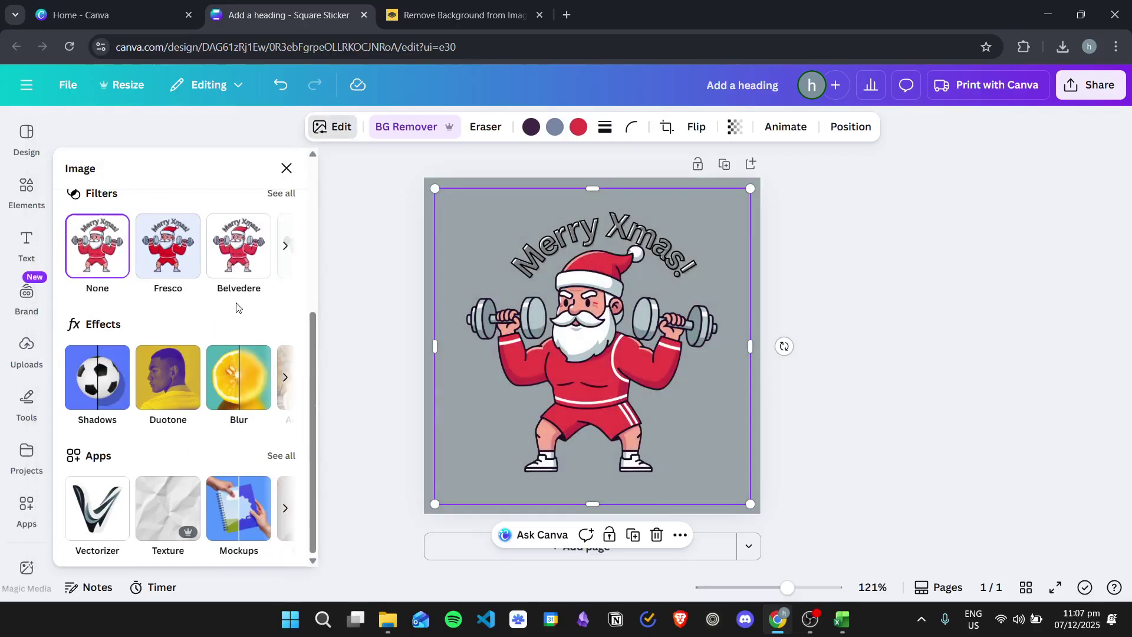
pyautogui.click(285, 377)
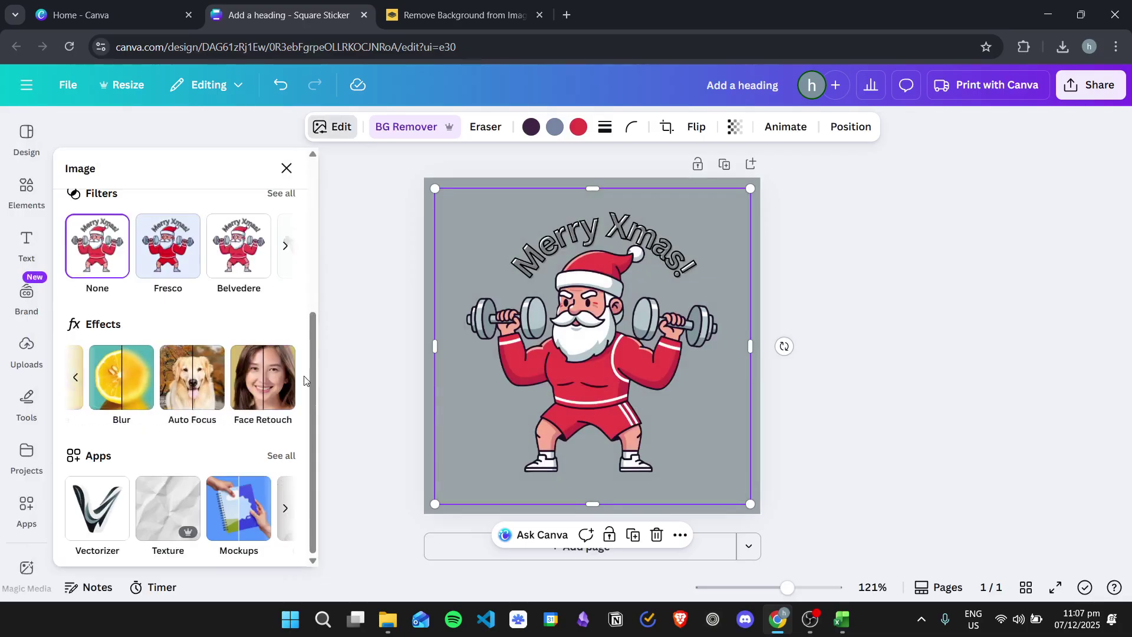
pyautogui.click(66, 380)
pyautogui.scroll(5, 214, 412)
pyautogui.scroll(-2, 221, 348)
pyautogui.scroll(-1, 199, 323)
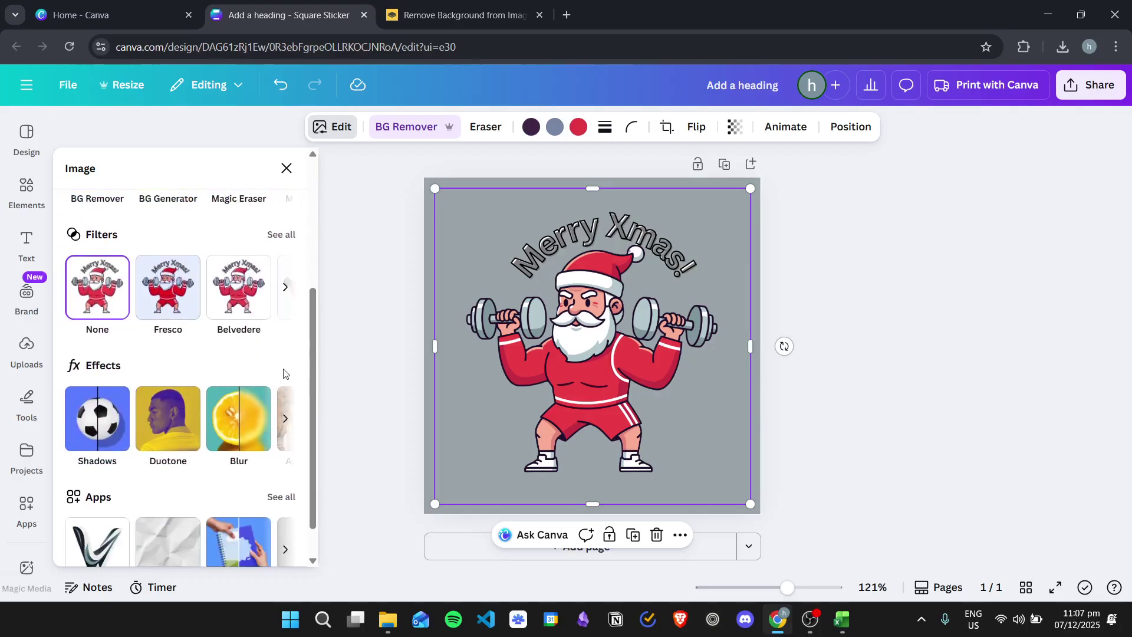
pyautogui.click(290, 419)
pyautogui.hscroll(-2, 140, 398)
pyautogui.hscroll(-1, 139, 398)
pyautogui.scroll(3, 207, 312)
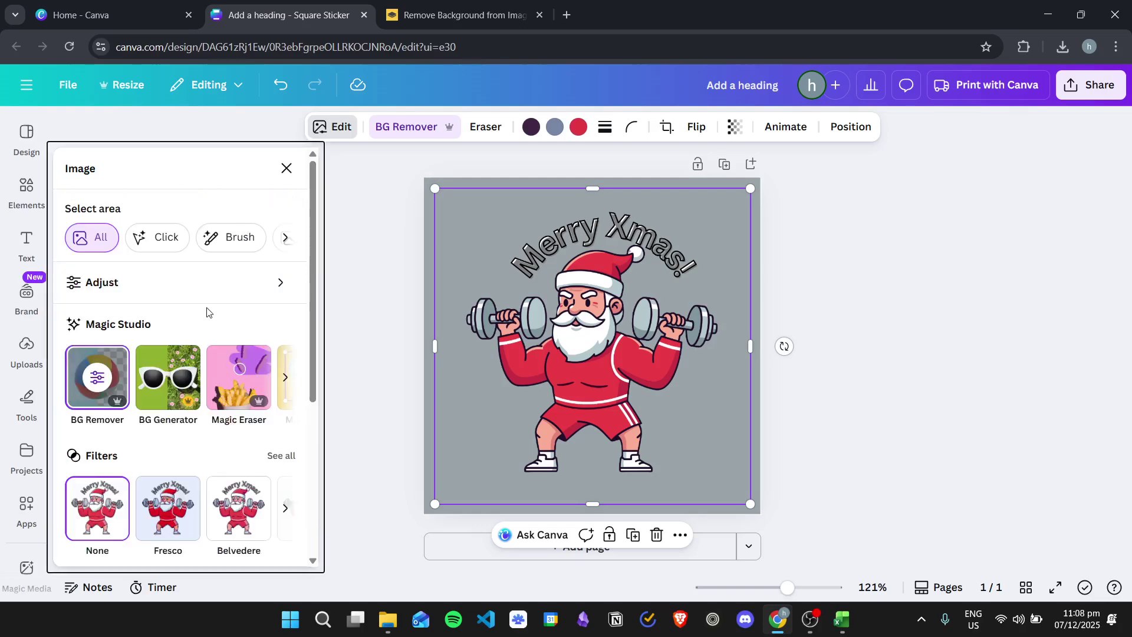
pyautogui.scroll(-4, 205, 331)
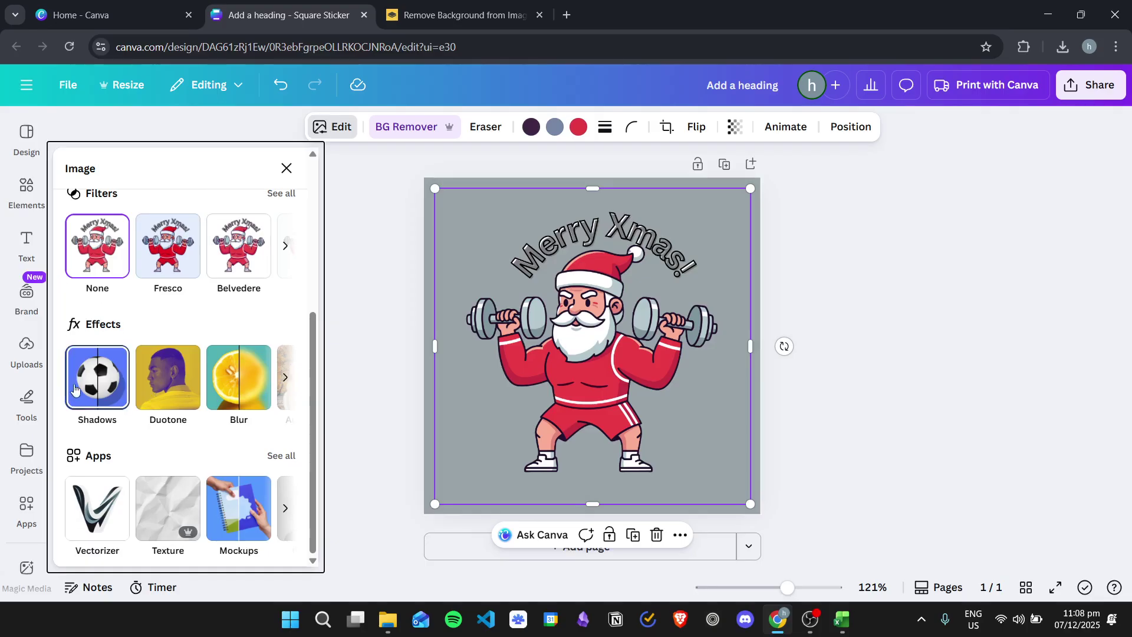
pyautogui.click(82, 391)
pyautogui.click(260, 330)
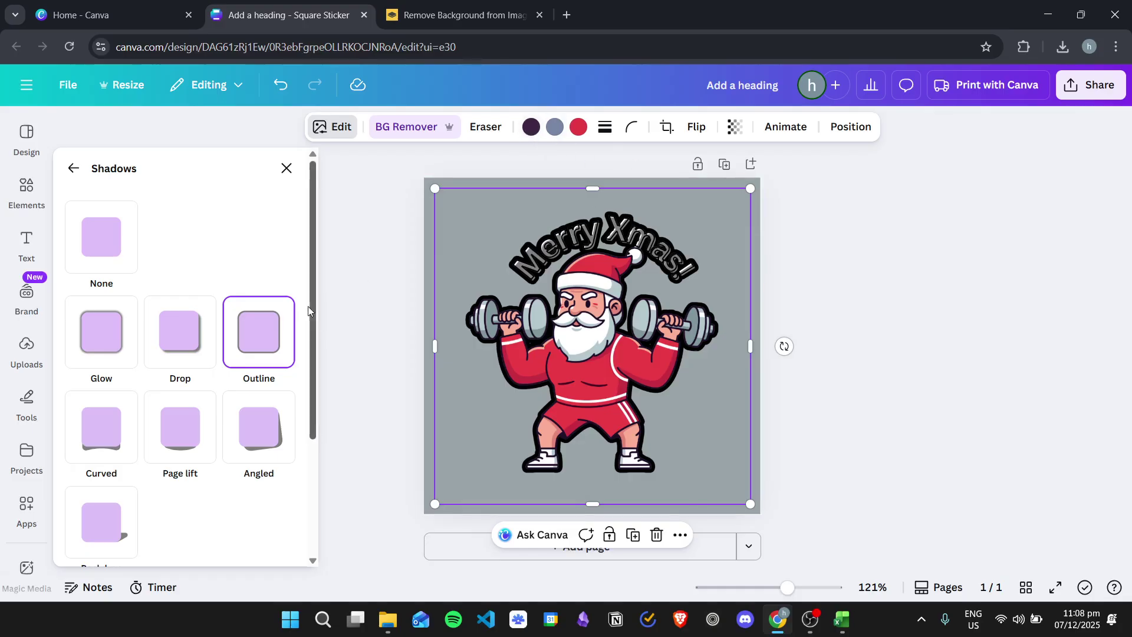
# - Set the sticker outline's color to white, #FFFFFF
pyautogui.scroll(-3, 259, 316)
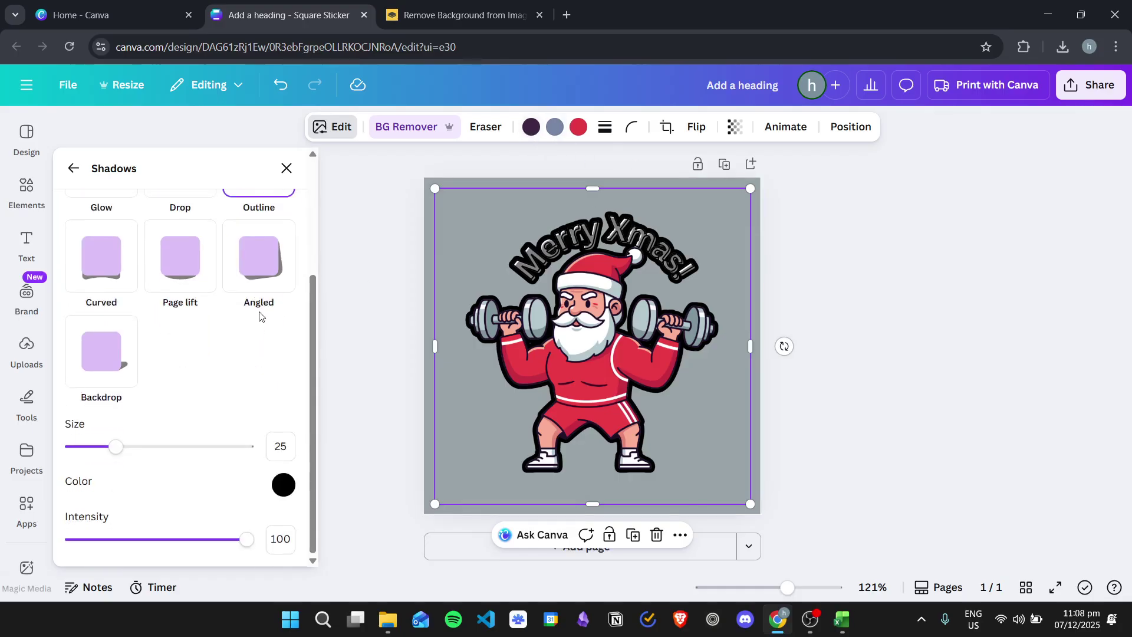
pyautogui.click(283, 484)
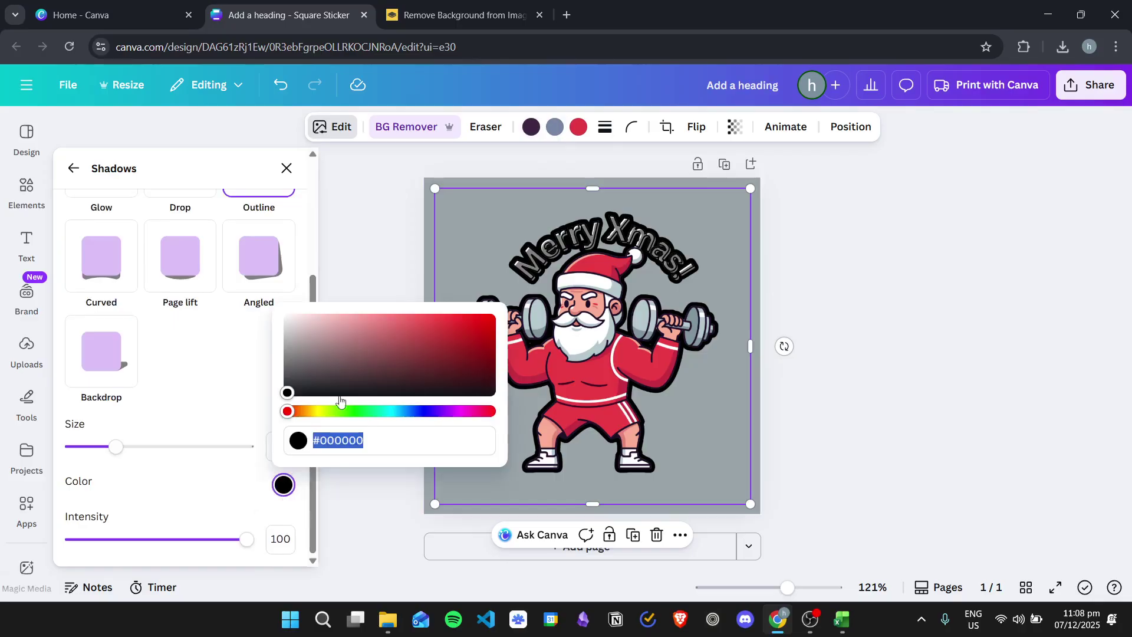
pyautogui.moveTo(336, 391); pyautogui.dragTo(269, 314)
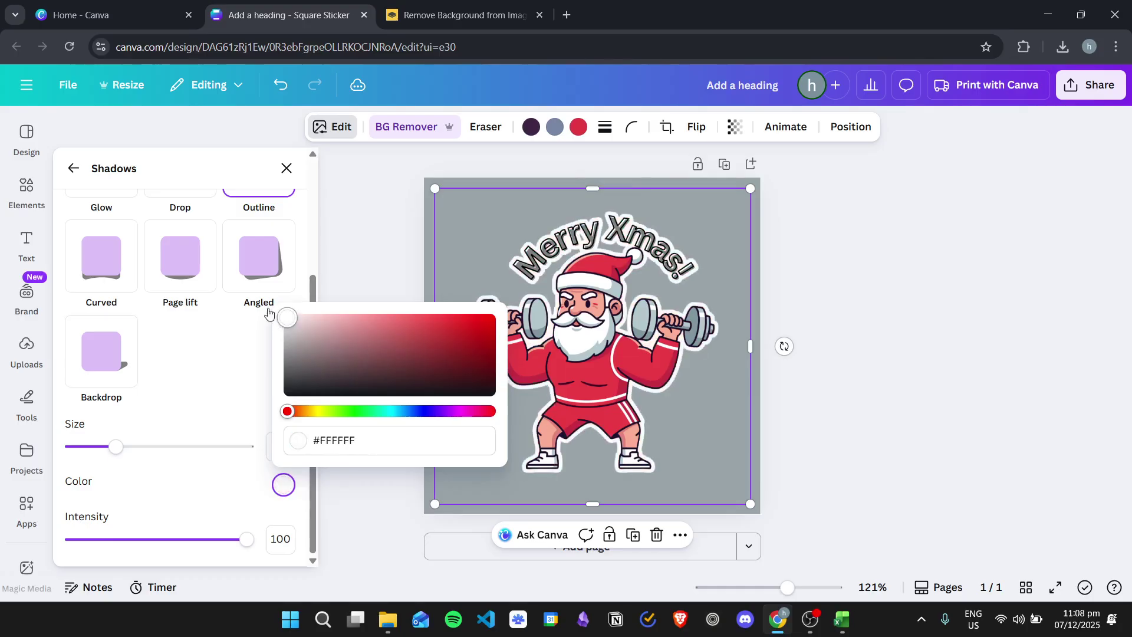
pyautogui.click(903, 280)
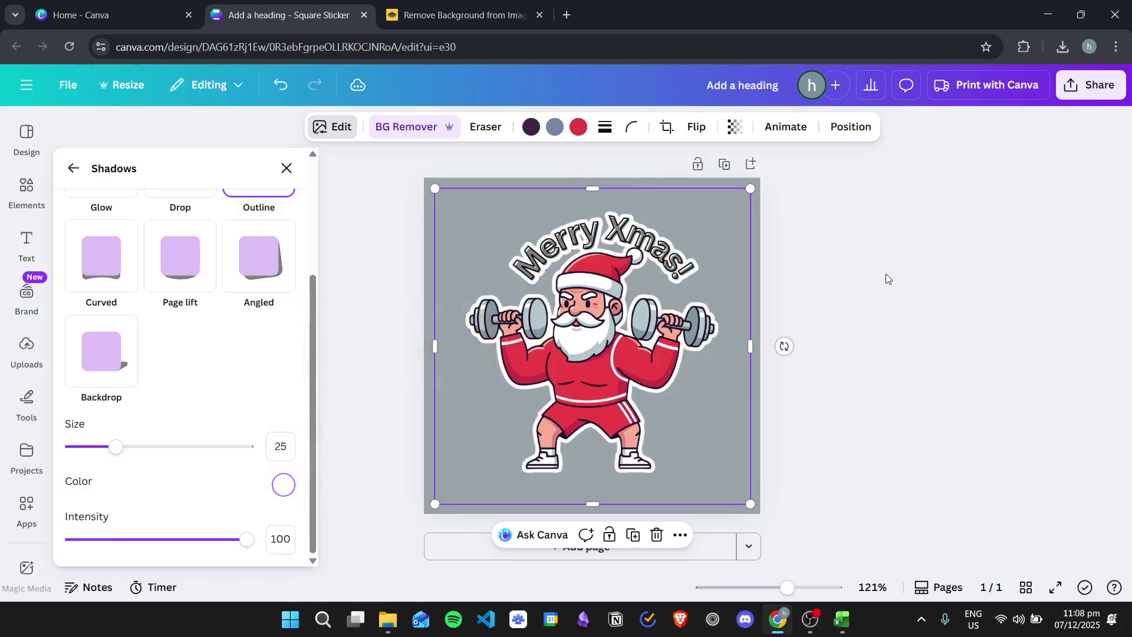
pyautogui.click(564, 265)
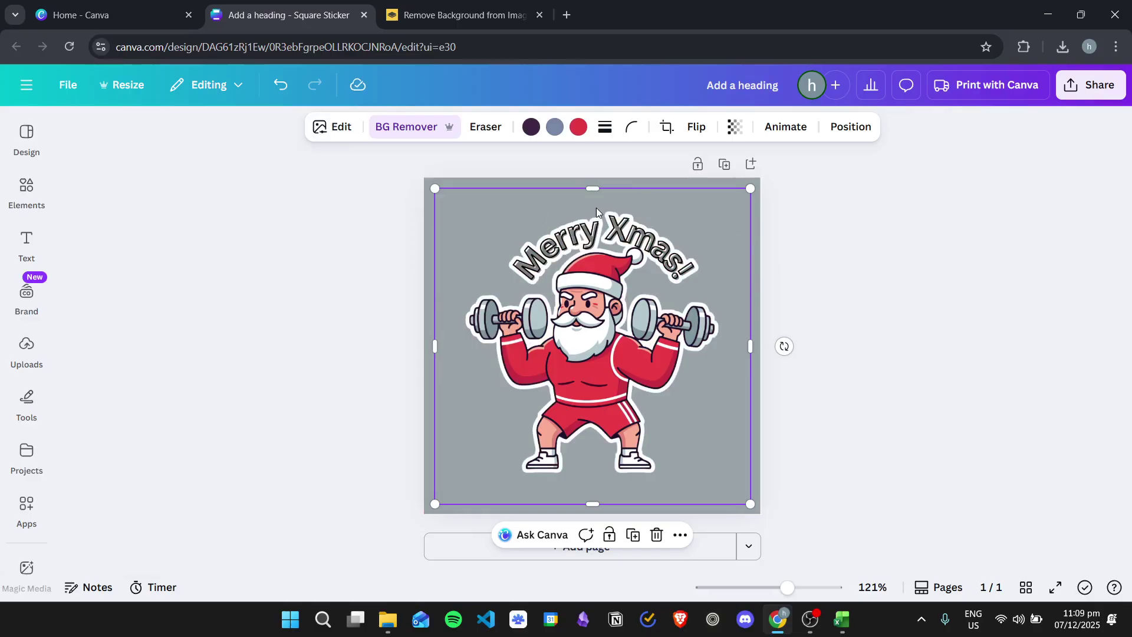
pyautogui.click(911, 291)
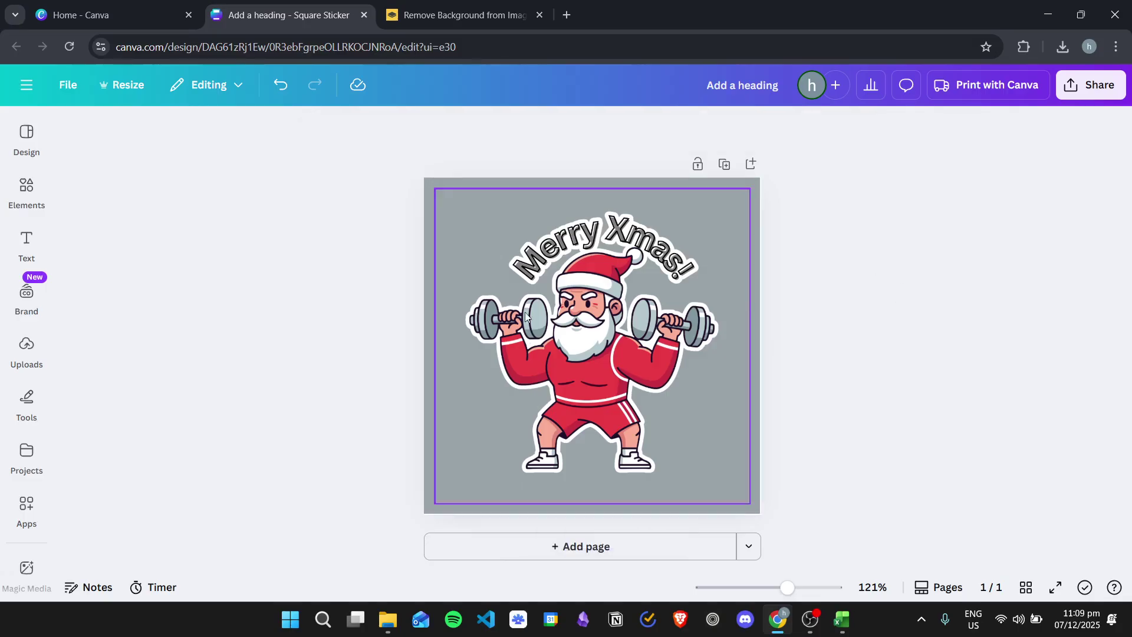
pyautogui.click(667, 297)
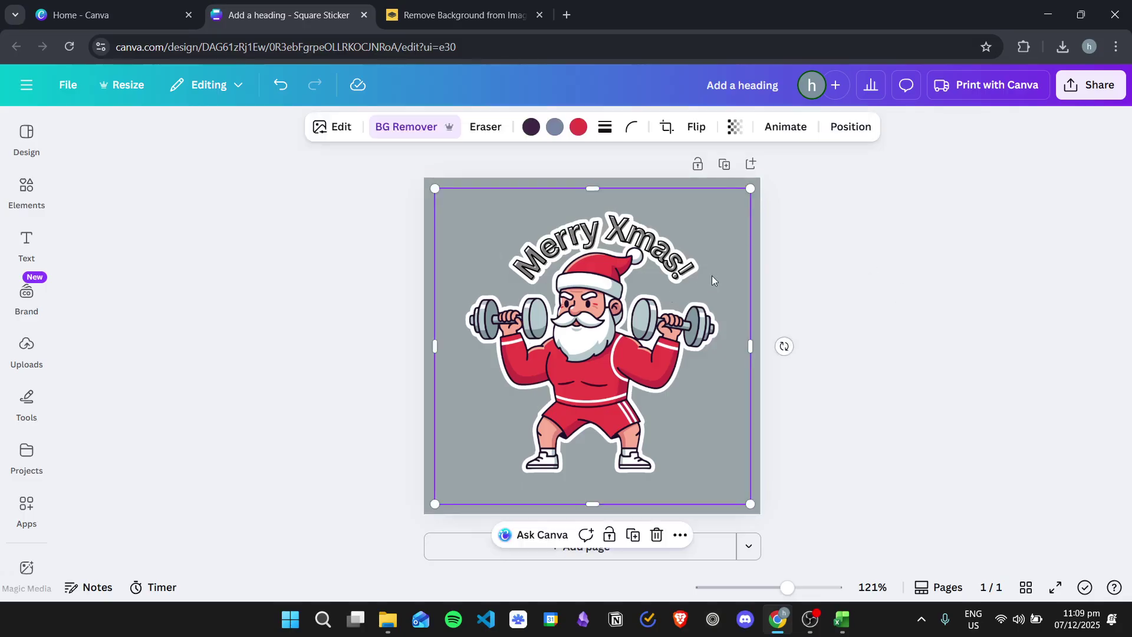
# - Set the page background to the white shade taken from the photo colors
pyautogui.click(757, 237)
pyautogui.click(635, 127)
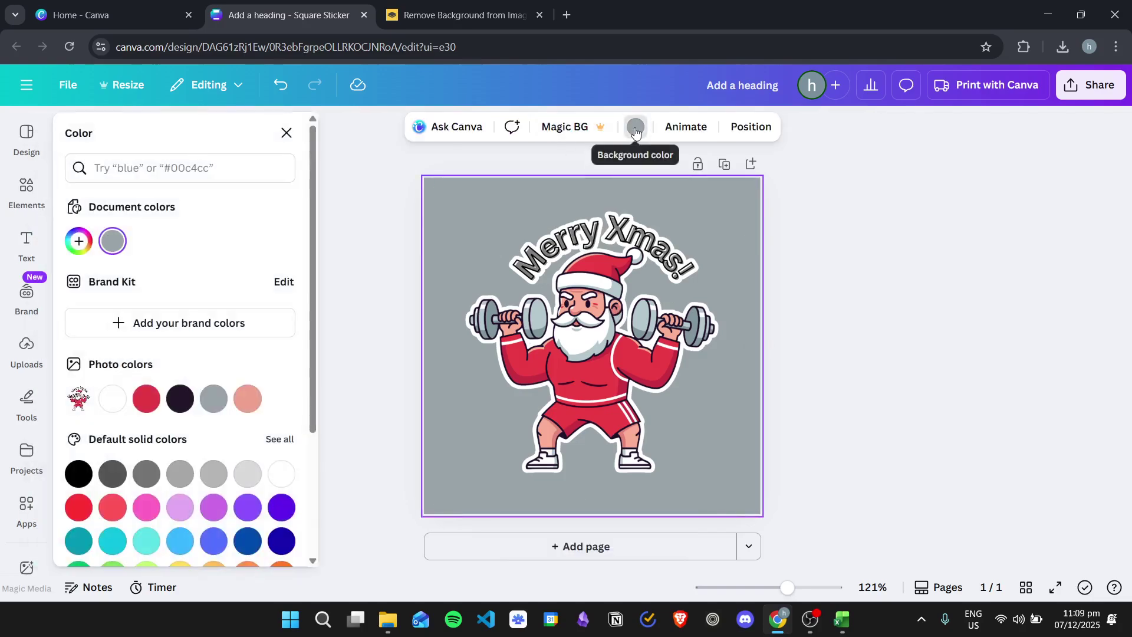
pyautogui.click(113, 399)
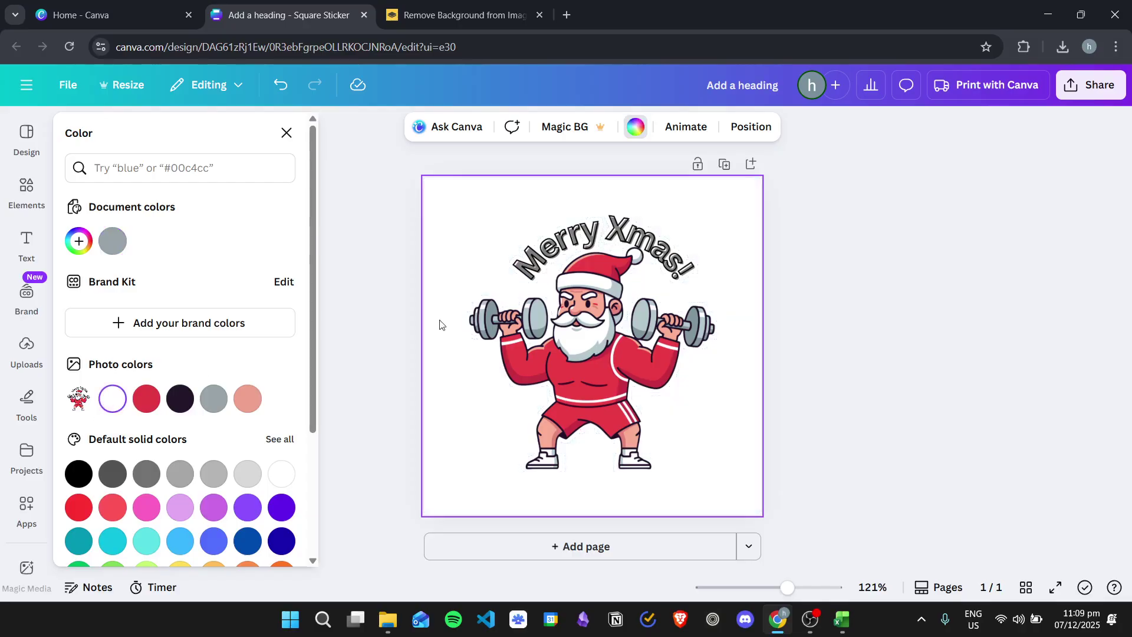
pyautogui.click(883, 274)
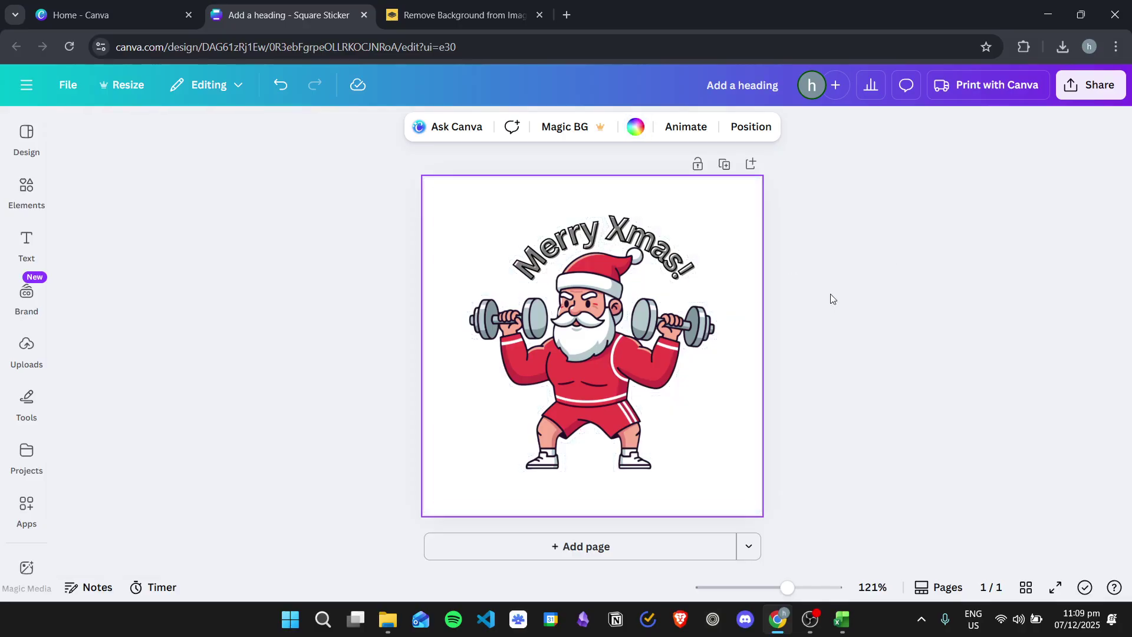
# - Download the sticker design as a PNG at size 1 with a transparent background
pyautogui.click(1106, 92)
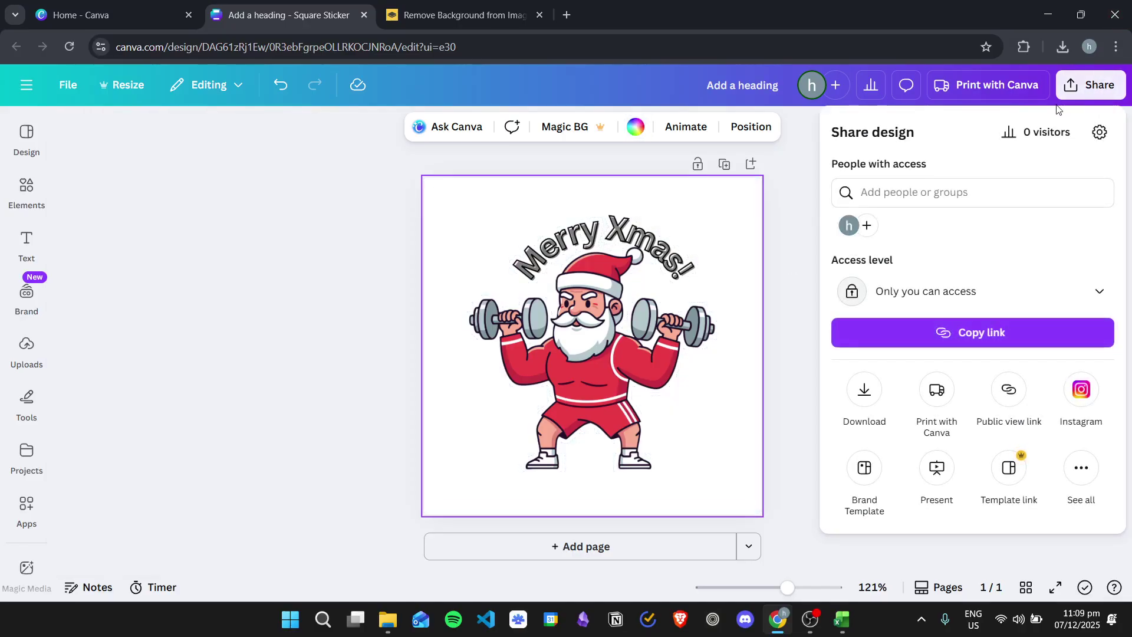
pyautogui.click(864, 390)
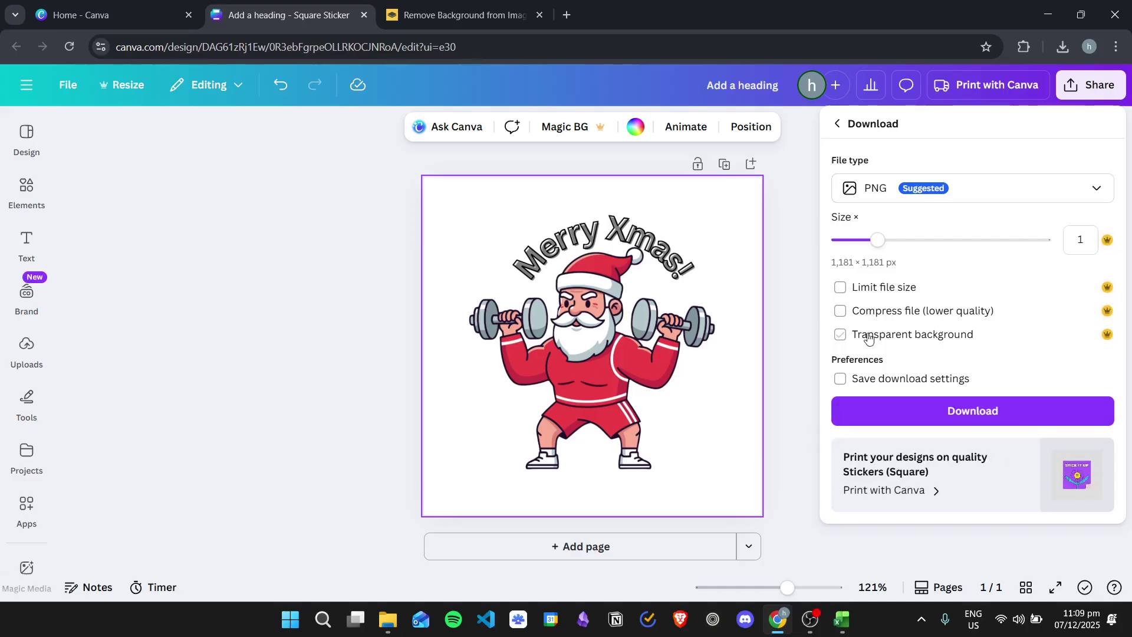
pyautogui.click(846, 339)
pyautogui.click(454, 7)
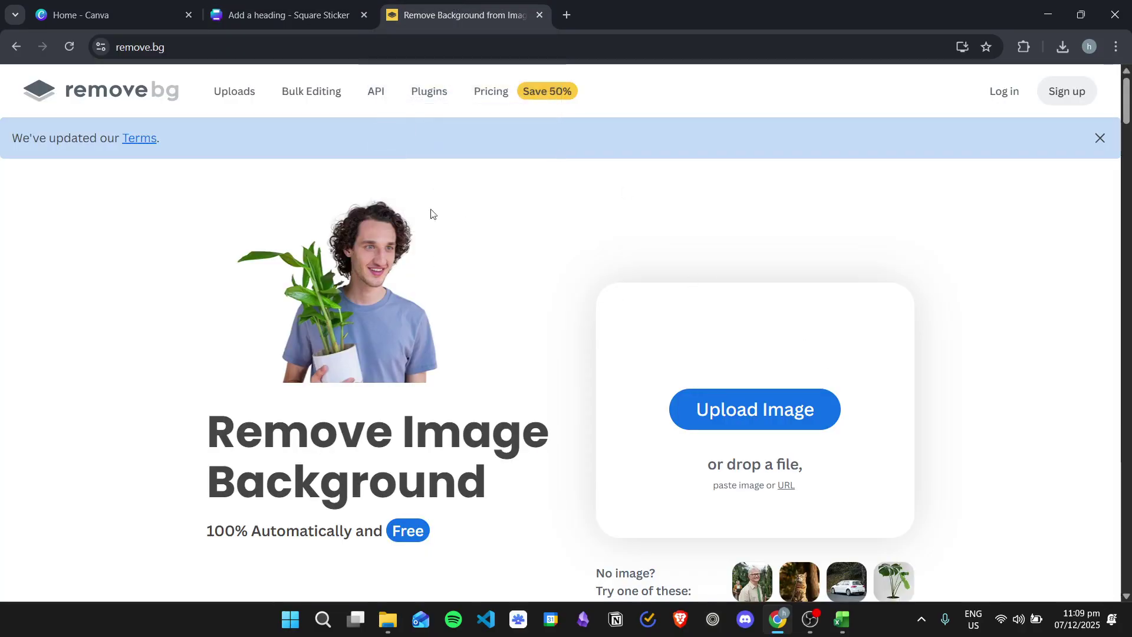
pyautogui.click(283, 8)
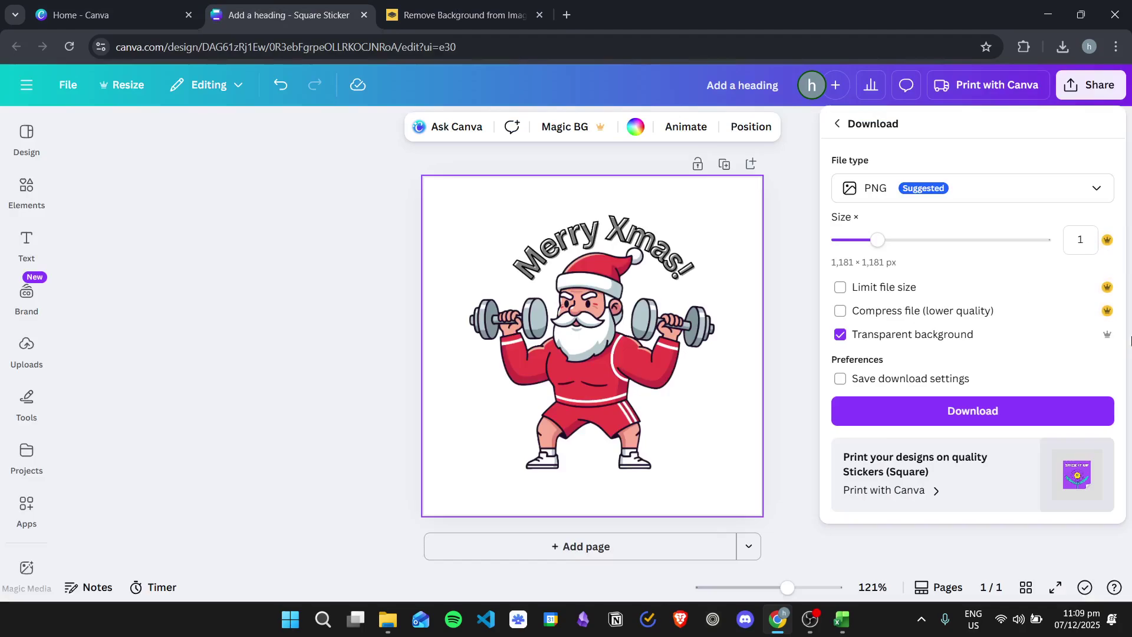
pyautogui.click(1061, 413)
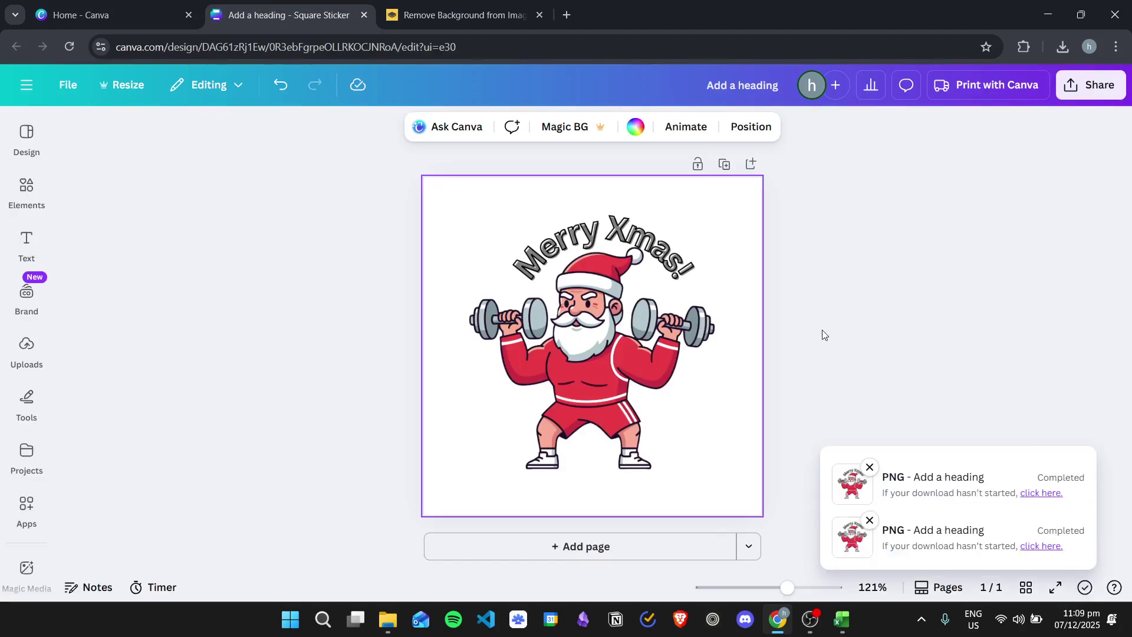
# - Open the downloaded file Add a heading (1).png in the image viewer to check the sticker, and return to the design
pyautogui.click(1062, 46)
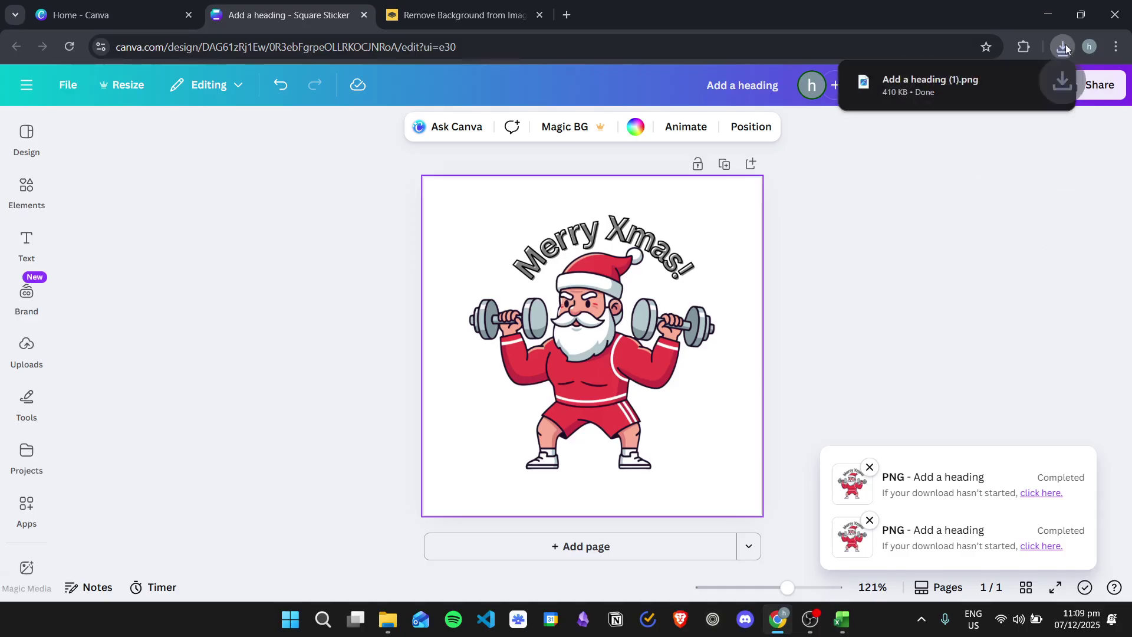
pyautogui.click(918, 83)
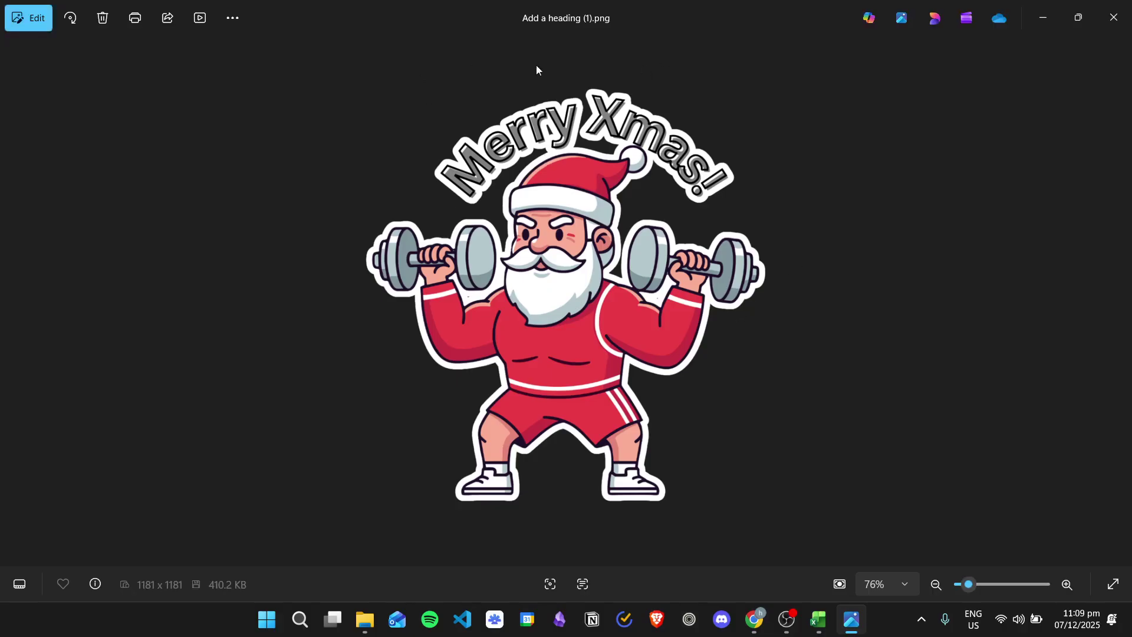
pyautogui.click(1045, 13)
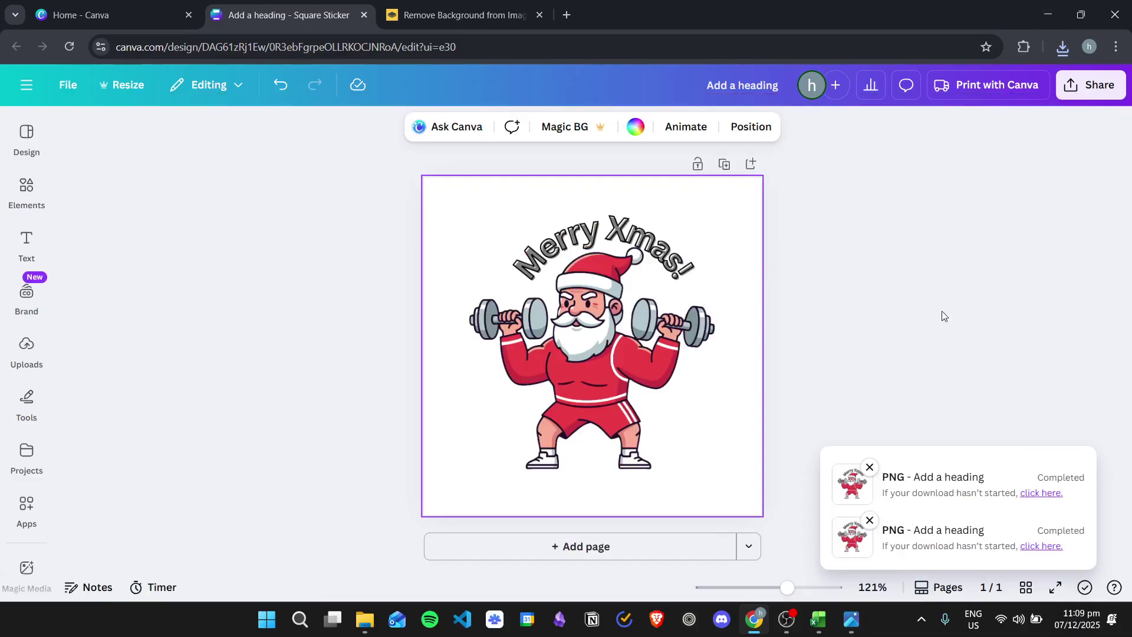